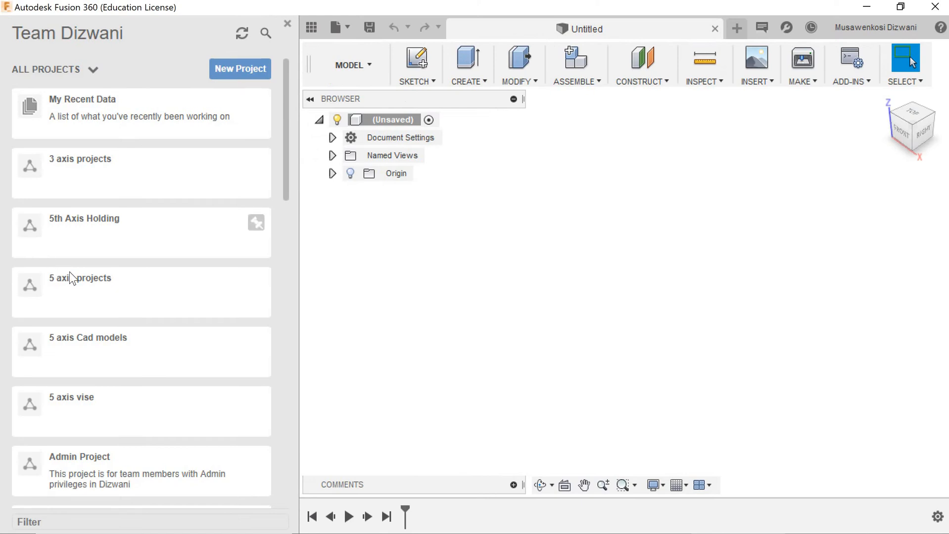
Step: Open the 5th Axis - V562 vise from the CAM Samples project's Workholding > 5th Axis Workholding folder and hide the project data
{"action": "scroll", "coordinate": [99, 302], "scroll_direction": "down", "scroll_amount": 5}
{"action": "scroll", "coordinate": [131, 324], "scroll_direction": "down", "scroll_amount": 3}
{"action": "scroll", "coordinate": [139, 337], "scroll_direction": "down", "scroll_amount": 5}
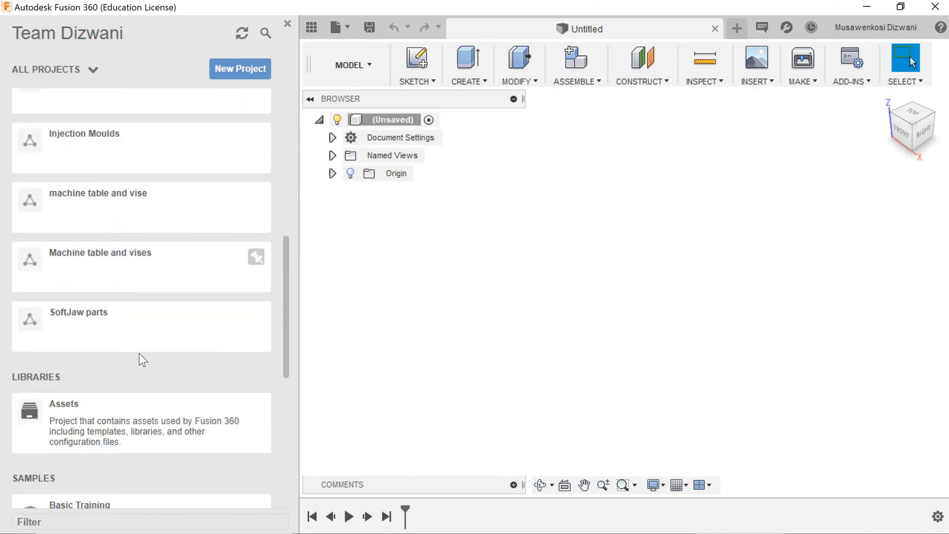
{"action": "left_click", "coordinate": [134, 394]}
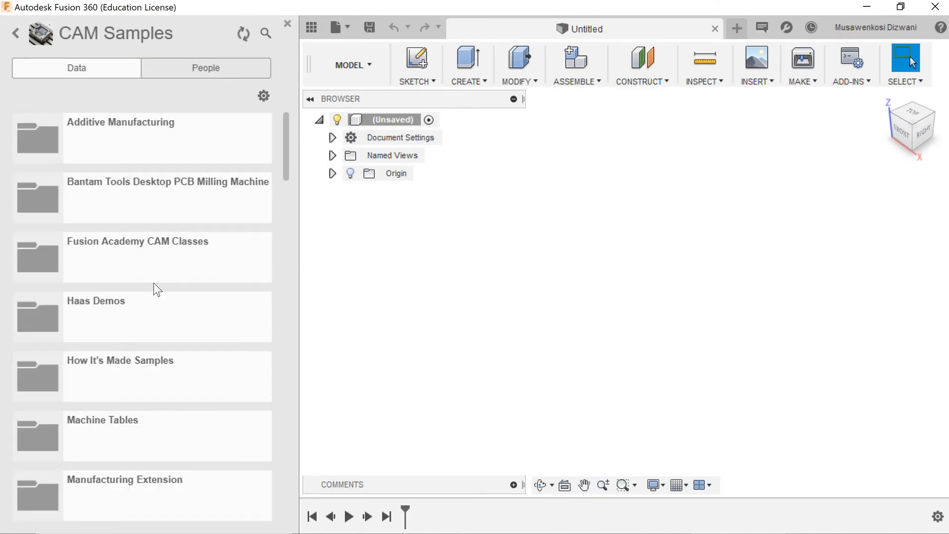
{"action": "scroll", "coordinate": [142, 434], "scroll_direction": "down", "scroll_amount": 5}
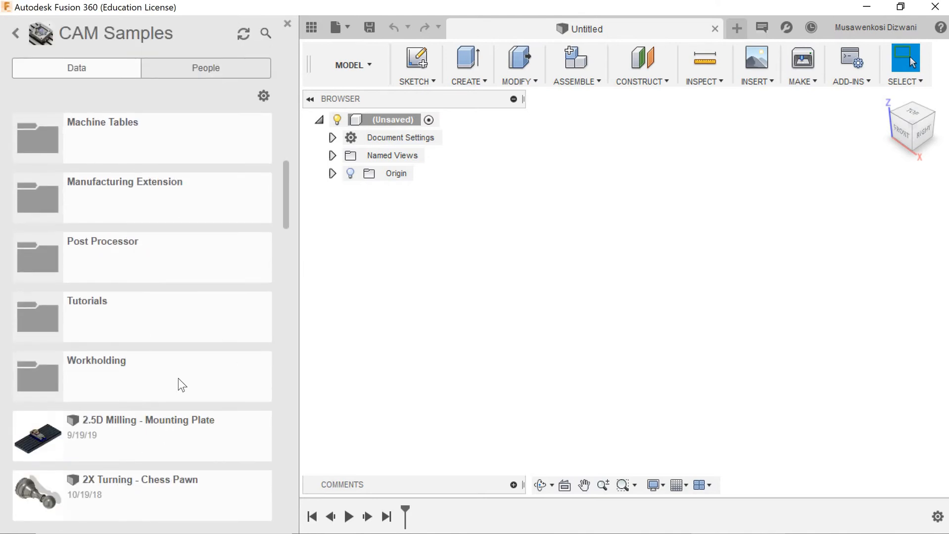
{"action": "left_click", "coordinate": [142, 353]}
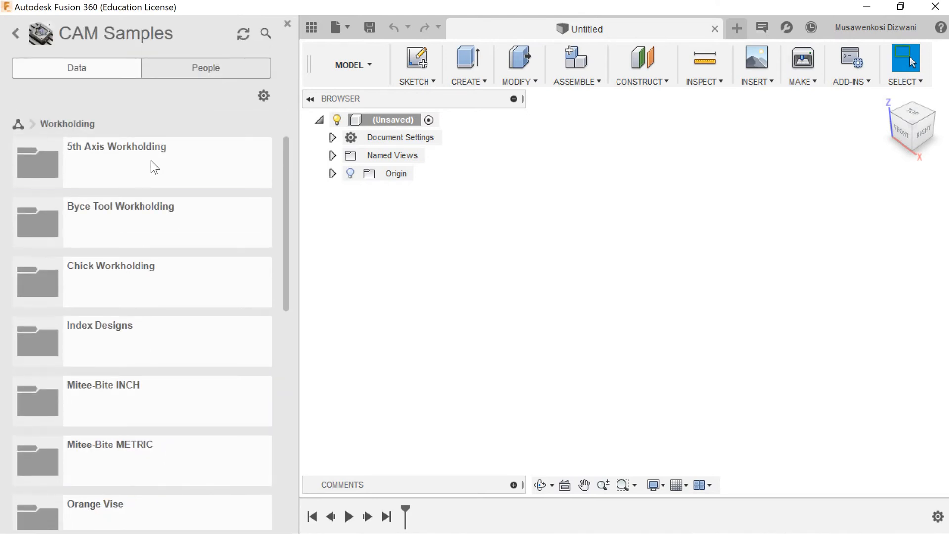
{"action": "left_click", "coordinate": [151, 161]}
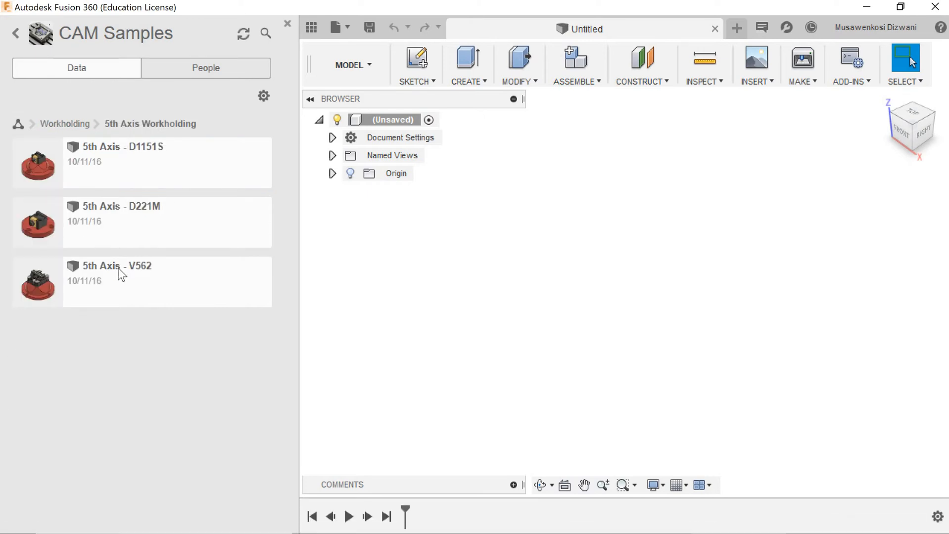
{"action": "right_click", "coordinate": [158, 289]}
{"action": "left_click", "coordinate": [156, 278]}
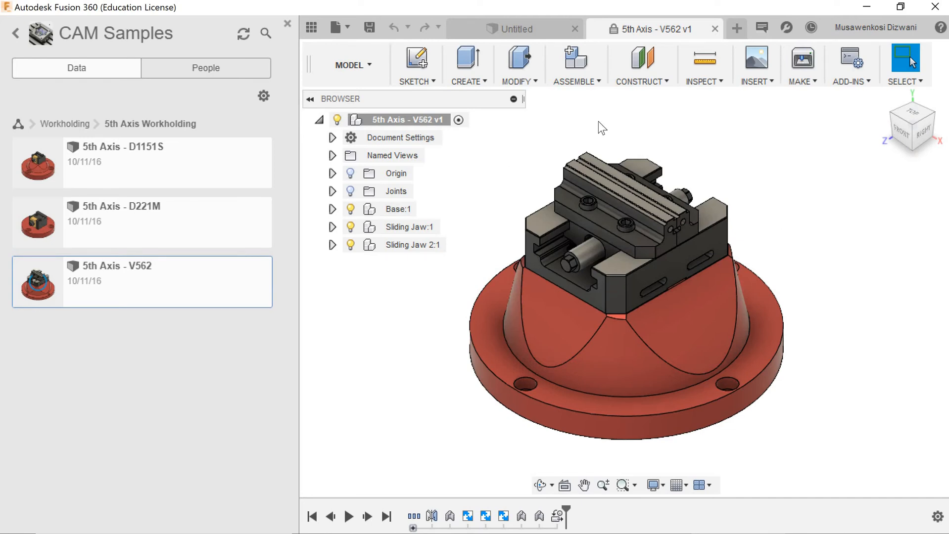
{"action": "left_click", "coordinate": [287, 24]}
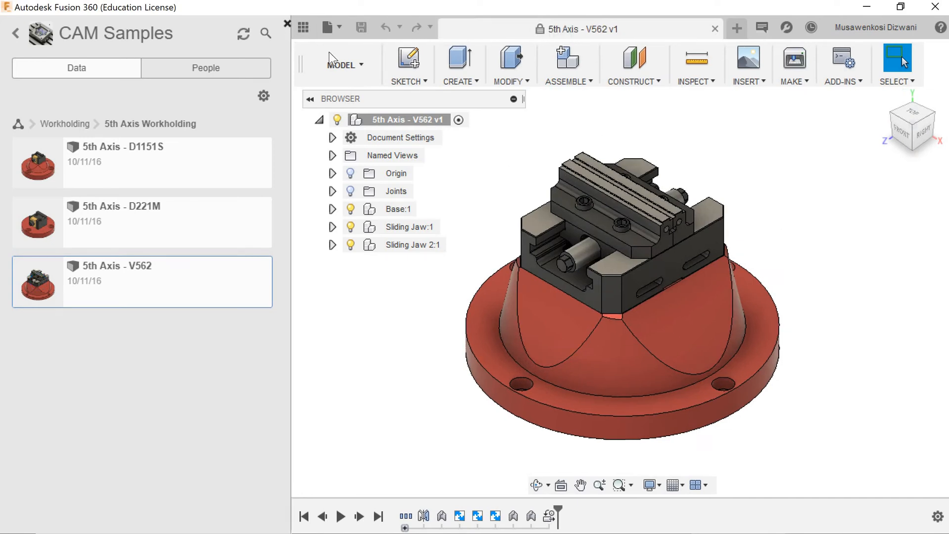
Step: Slide the vise's two jaws along the base so that the vise stands partly open
{"action": "left_click_drag", "start_coordinate": [896, 66], "coordinate": [554, 236]}
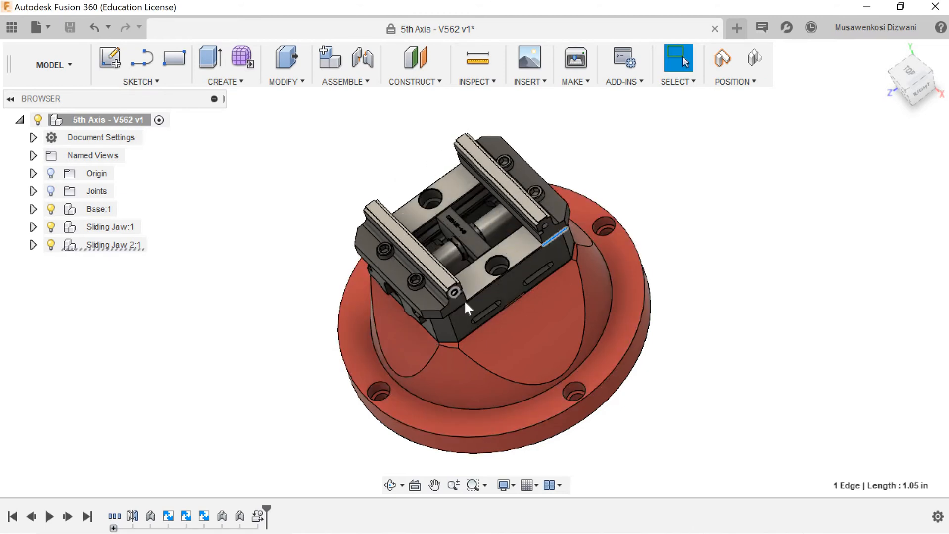
{"action": "left_click_drag", "start_coordinate": [466, 302], "coordinate": [434, 183]}
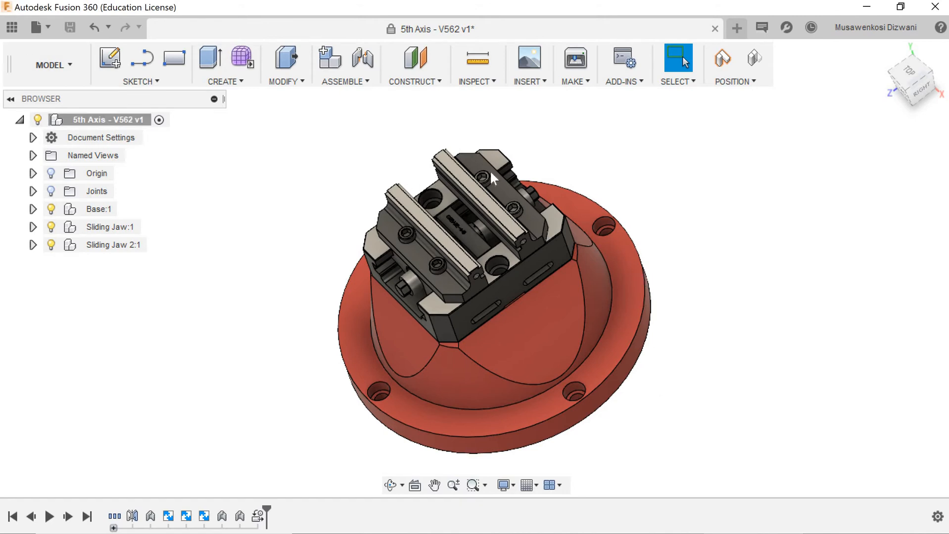
{"action": "left_click", "coordinate": [12, 27]}
{"action": "left_click", "coordinate": [287, 24]}
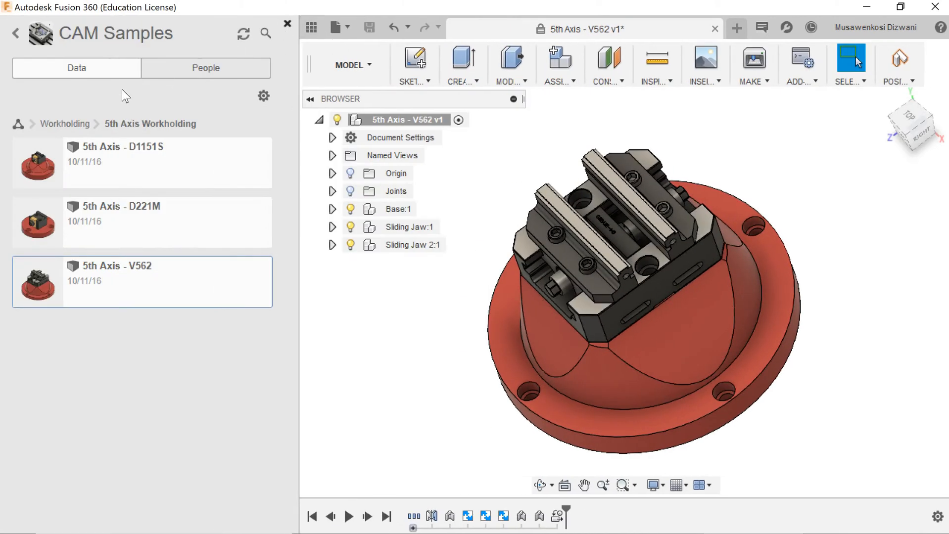
Step: Save a copy of the vise as "5th axis vise tutorial" in the 5th Axis Holding project
{"action": "left_click", "coordinate": [45, 29]}
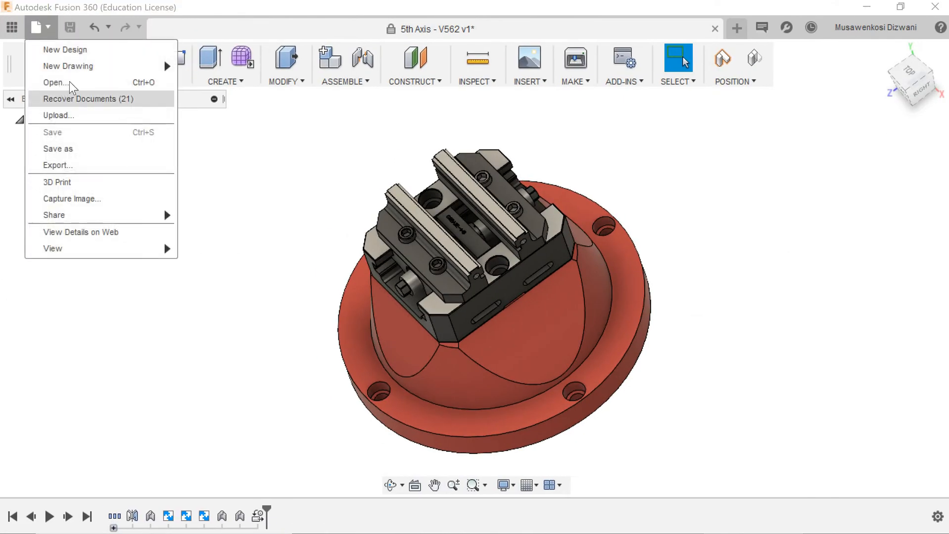
{"action": "left_click", "coordinate": [199, 150]}
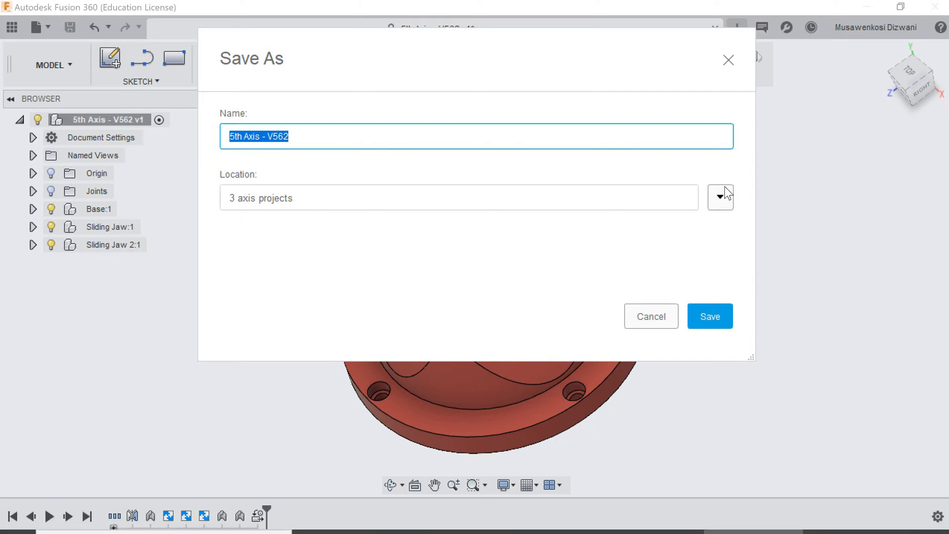
{"action": "scroll", "coordinate": [253, 450], "scroll_direction": "down", "scroll_amount": 2}
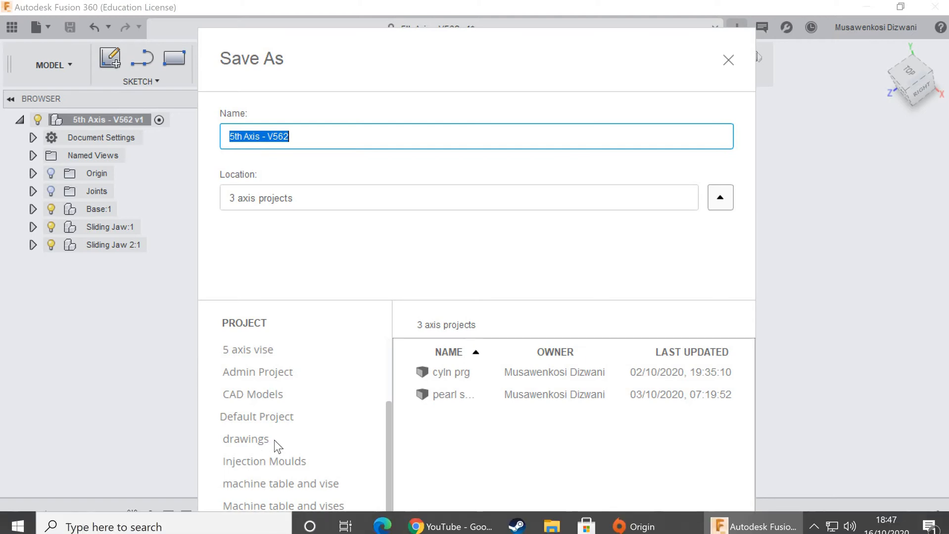
{"action": "scroll", "coordinate": [274, 440], "scroll_direction": "up", "scroll_amount": 2}
{"action": "left_click", "coordinate": [297, 373]}
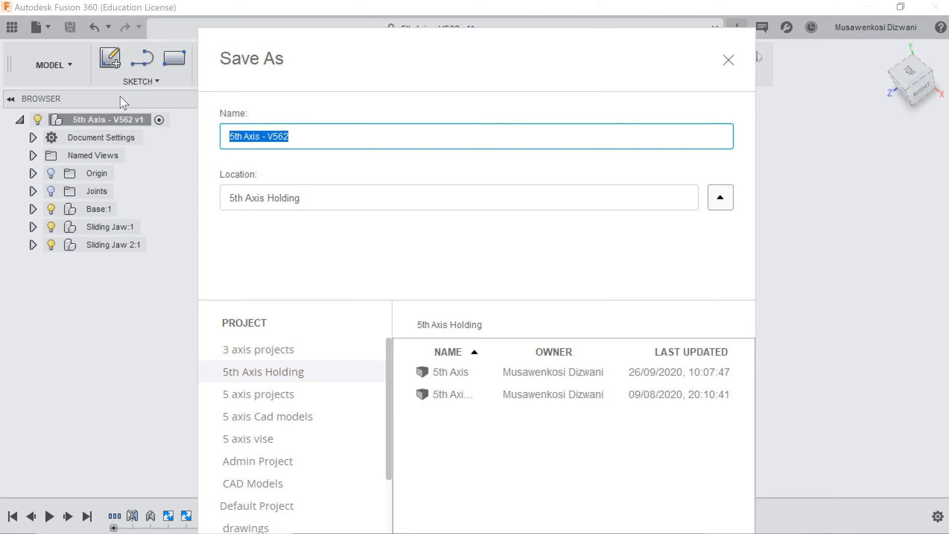
{"action": "type", "text": "5"}
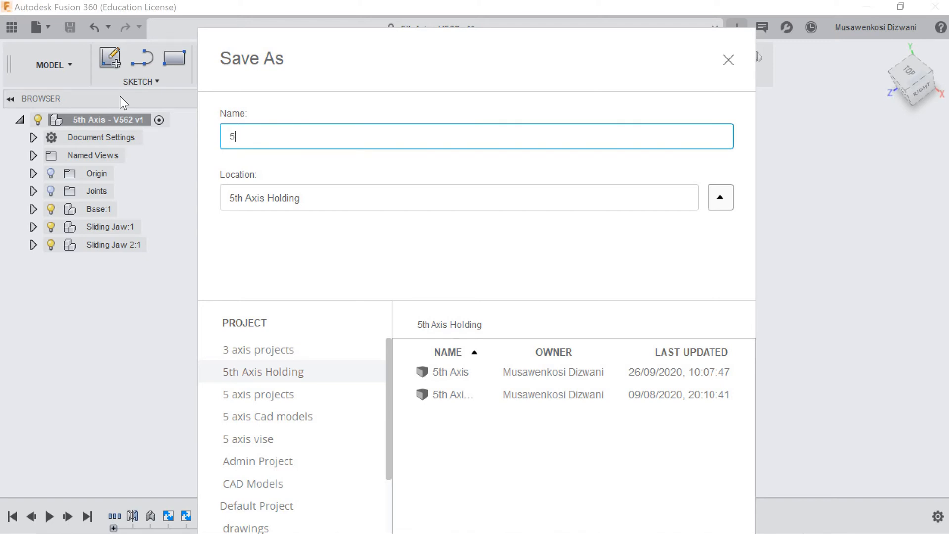
{"action": "type", "text": "th axis vise tutorial"}
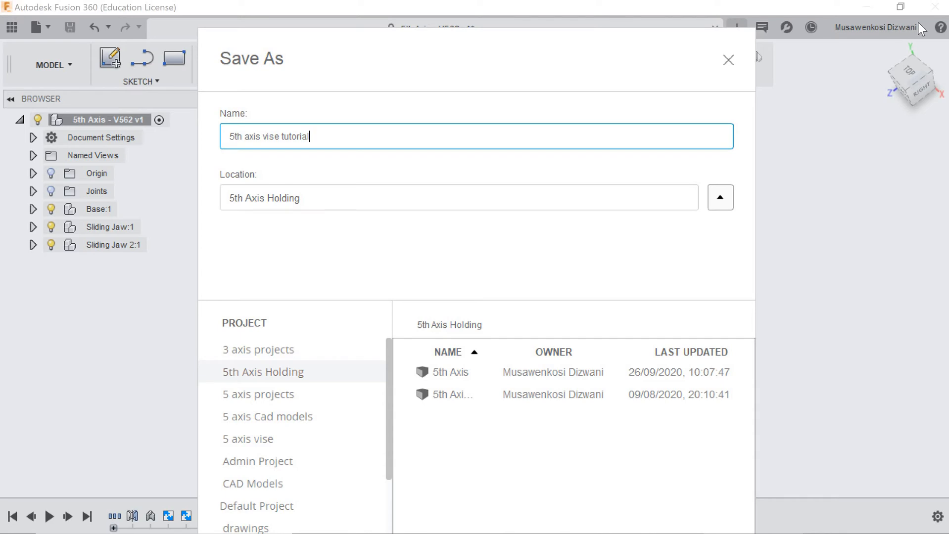
{"action": "left_click_drag", "start_coordinate": [527, 83], "coordinate": [566, 1]}
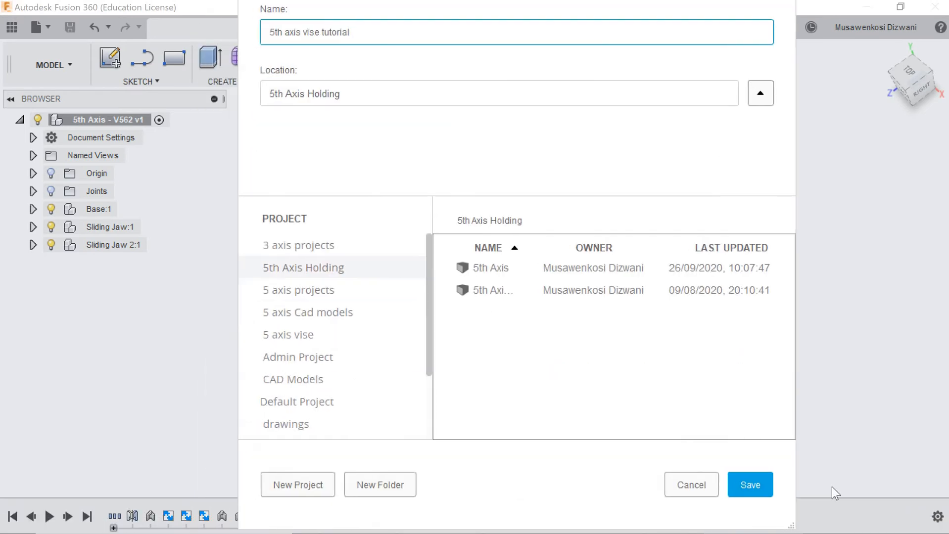
{"action": "left_click", "coordinate": [762, 482]}
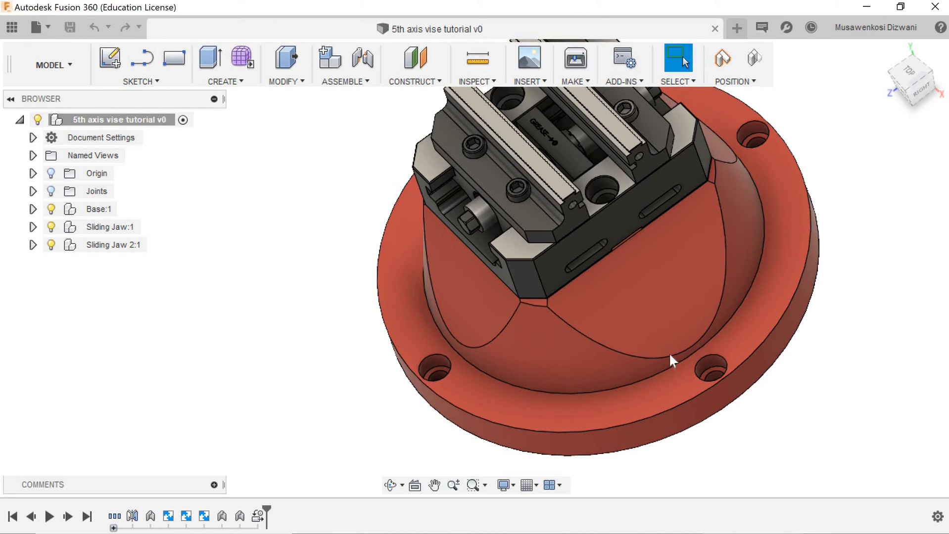
Step: Examine the saved vise's sliding jaws and base up close from several angles
{"action": "scroll", "coordinate": [653, 311], "scroll_direction": "up", "scroll_amount": 3}
{"action": "scroll", "coordinate": [713, 317], "scroll_direction": "down", "scroll_amount": 3}
{"action": "scroll", "coordinate": [704, 316], "scroll_direction": "up", "scroll_amount": 3}
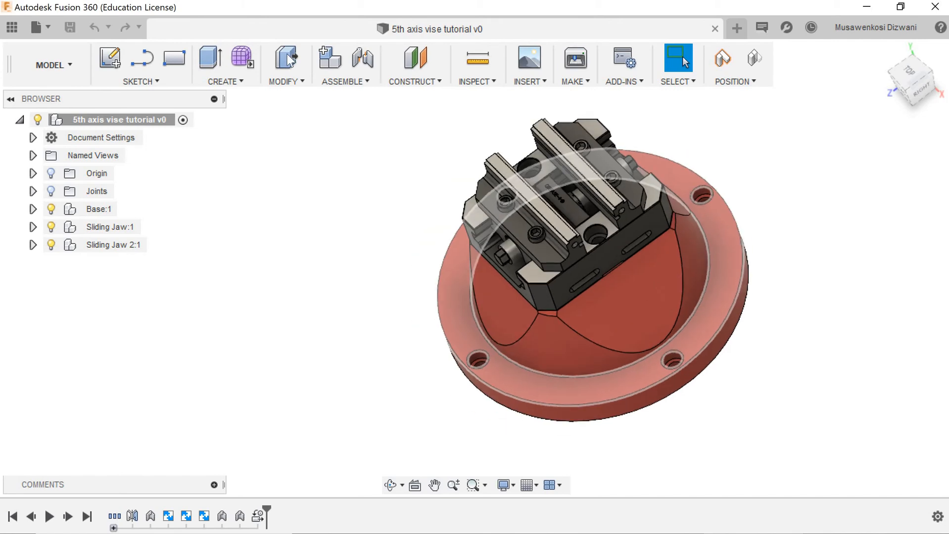
{"action": "middle_click_drag", "start_coordinate": [536, 245], "coordinate": [451, 279]}
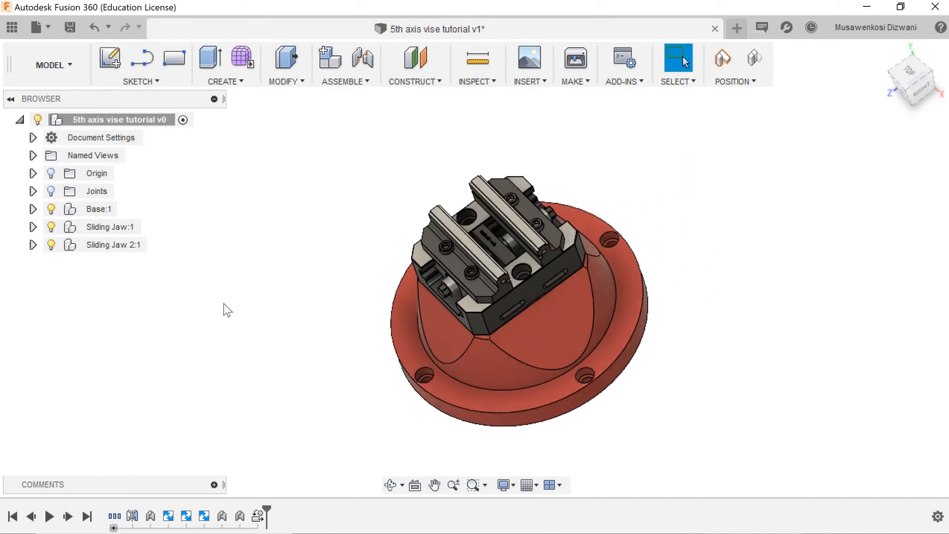
{"action": "scroll", "coordinate": [224, 304], "scroll_direction": "down", "scroll_amount": 2}
{"action": "left_click_drag", "start_coordinate": [915, 87], "coordinate": [938, 85]}
{"action": "scroll", "coordinate": [491, 214], "scroll_direction": "up", "scroll_amount": 6}
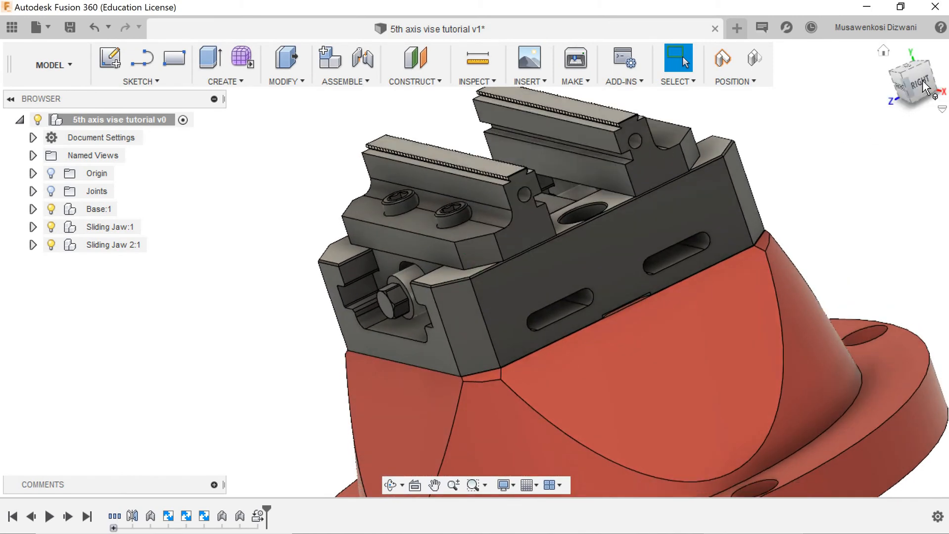
{"action": "left_click_drag", "start_coordinate": [887, 92], "coordinate": [861, 106]}
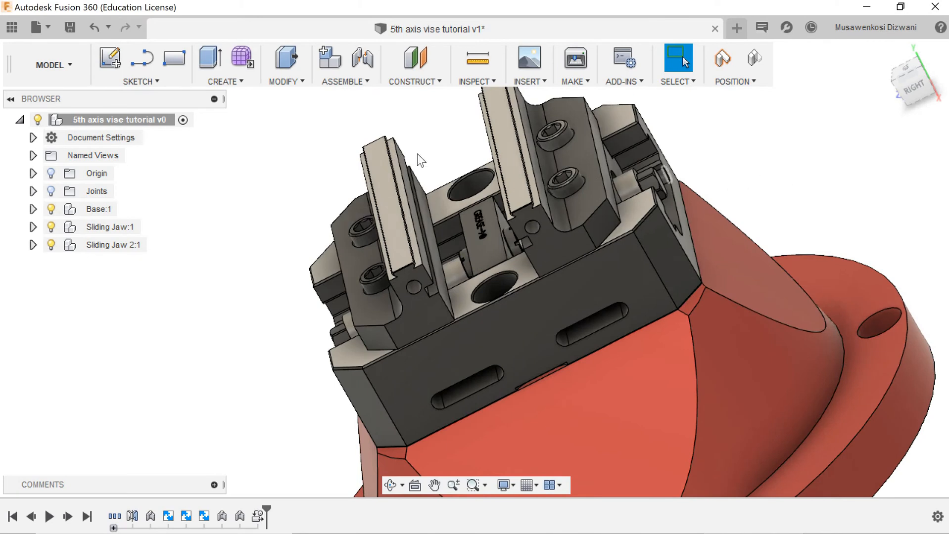
{"action": "left_click", "coordinate": [439, 85]}
{"action": "left_click", "coordinate": [336, 83]}
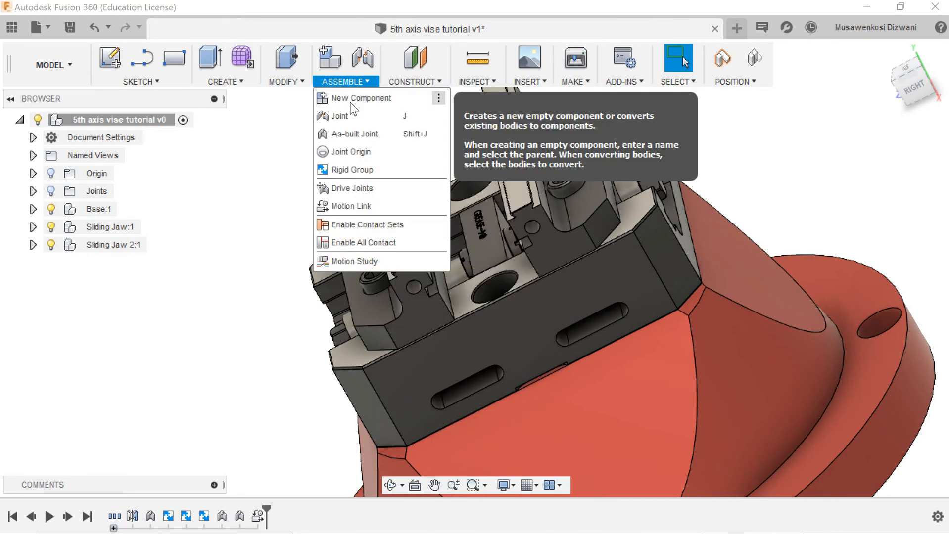
{"action": "left_click", "coordinate": [360, 116]}
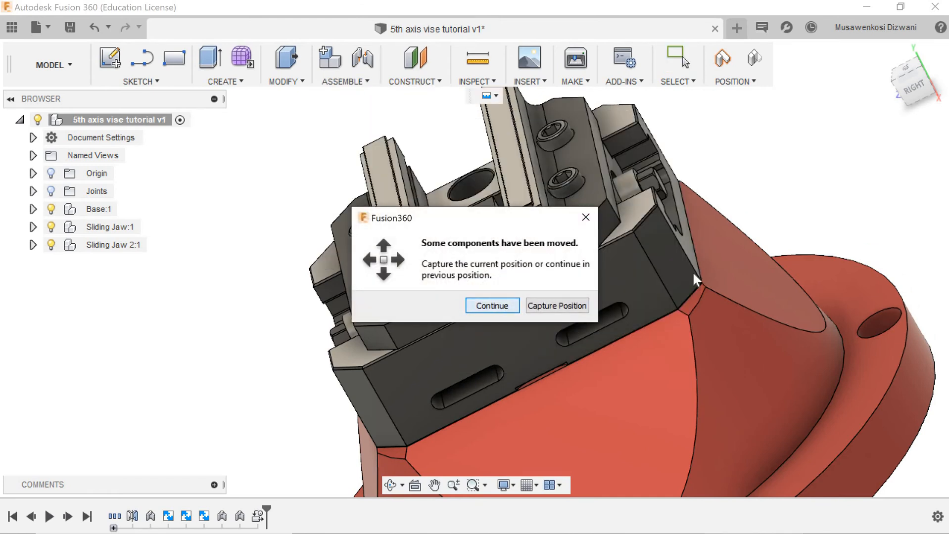
{"action": "key", "text": "Return"}
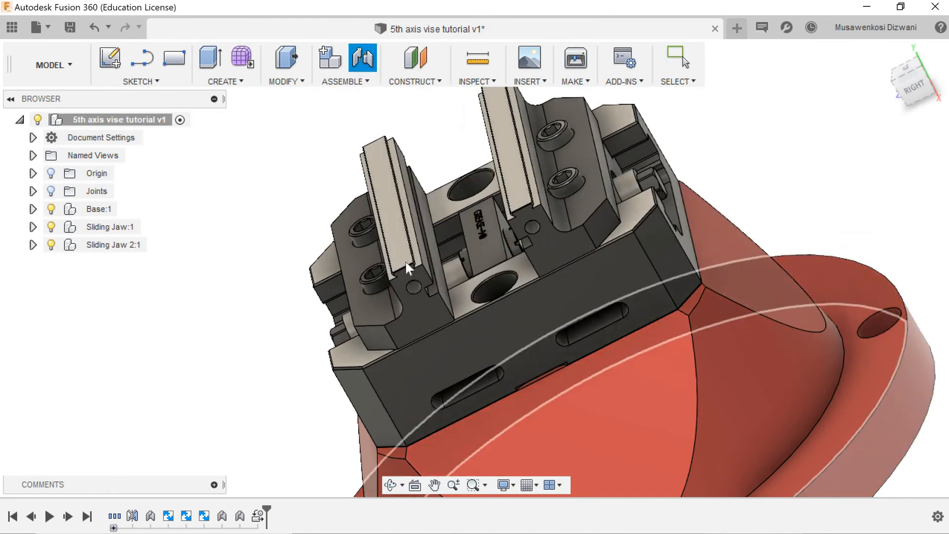
{"action": "key", "text": "Escape"}
Step: Try to add a rigid joint between the facing inner faces of the two sliding jaws, capturing the moved position
{"action": "left_click", "coordinate": [345, 81]}
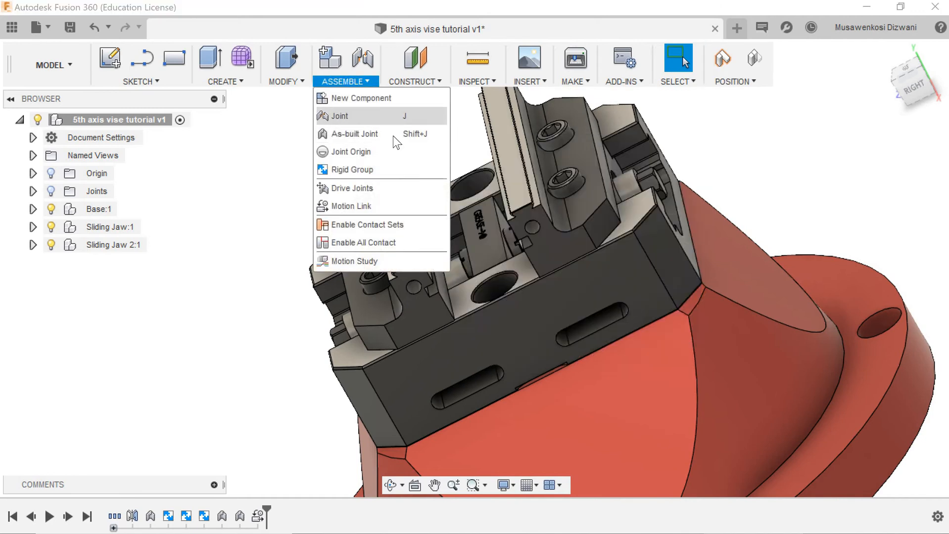
{"action": "left_click", "coordinate": [391, 119]}
{"action": "left_click", "coordinate": [565, 307]}
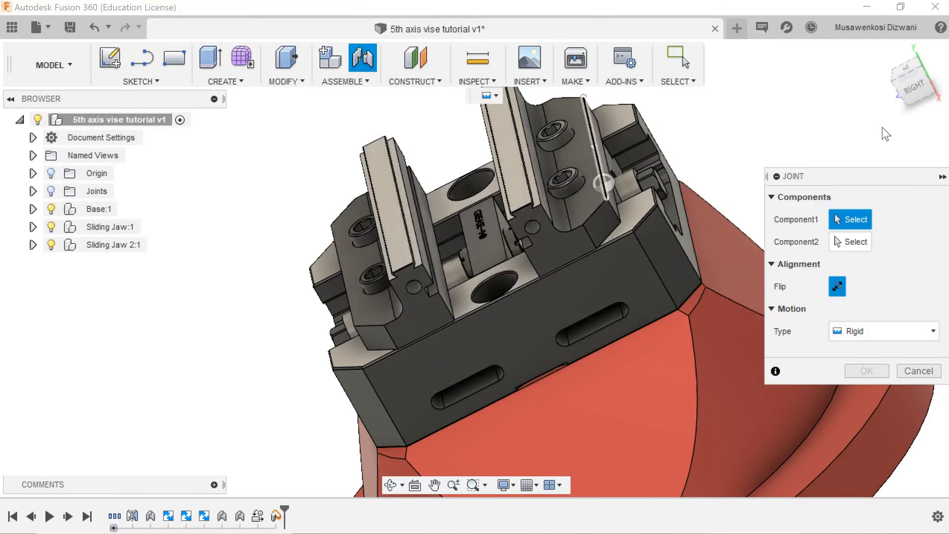
{"action": "left_click", "coordinate": [886, 104]}
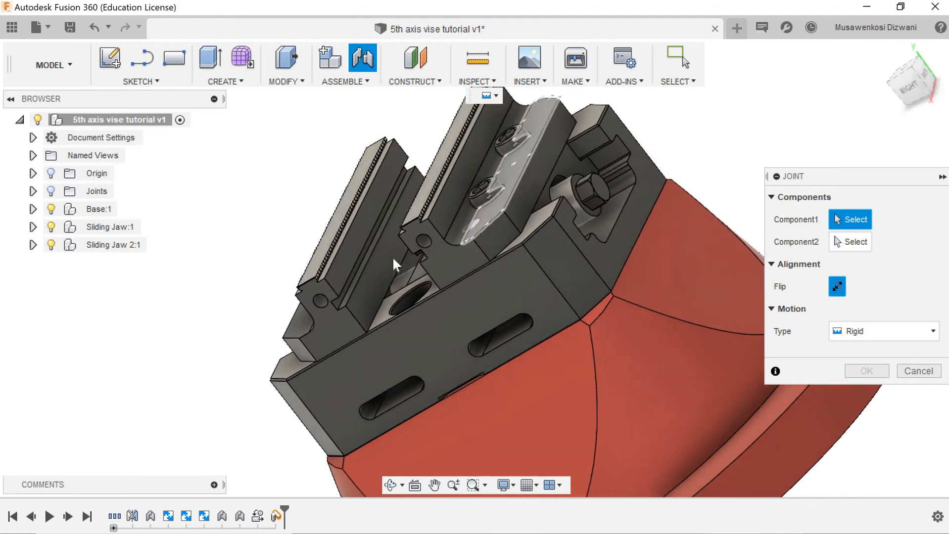
{"action": "left_click", "coordinate": [369, 216]}
{"action": "left_click", "coordinate": [888, 88]}
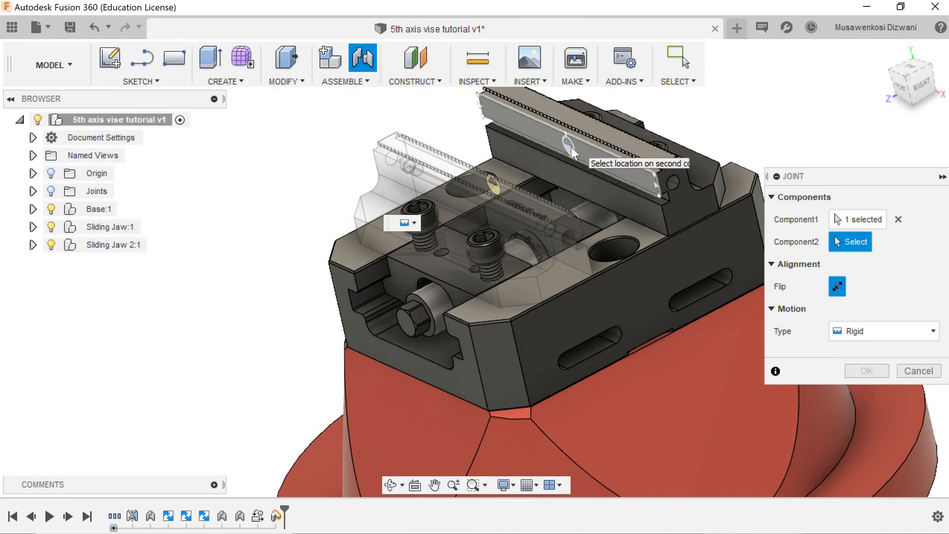
{"action": "left_click", "coordinate": [534, 171]}
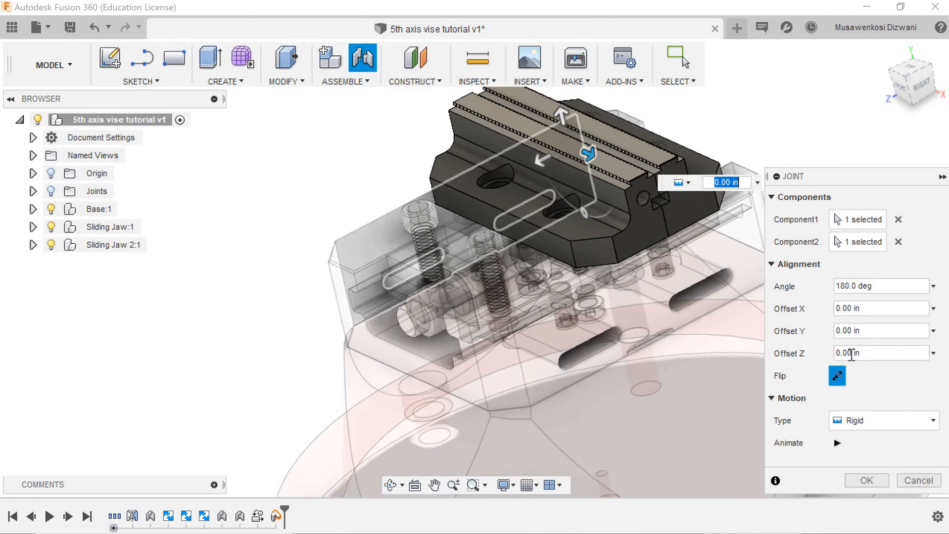
{"action": "left_click", "coordinate": [927, 480]}
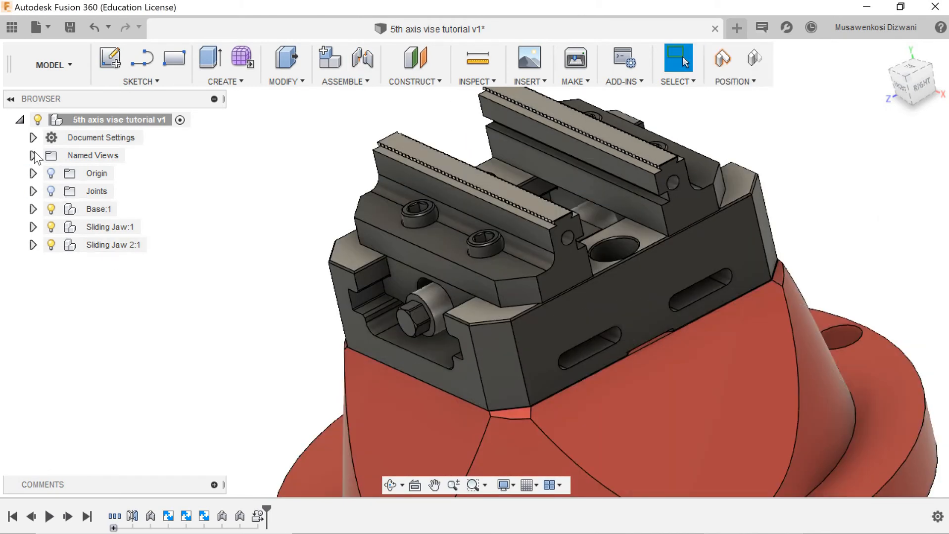
Step: Change the document's active units to Millimeter
{"action": "left_click", "coordinate": [32, 138]}
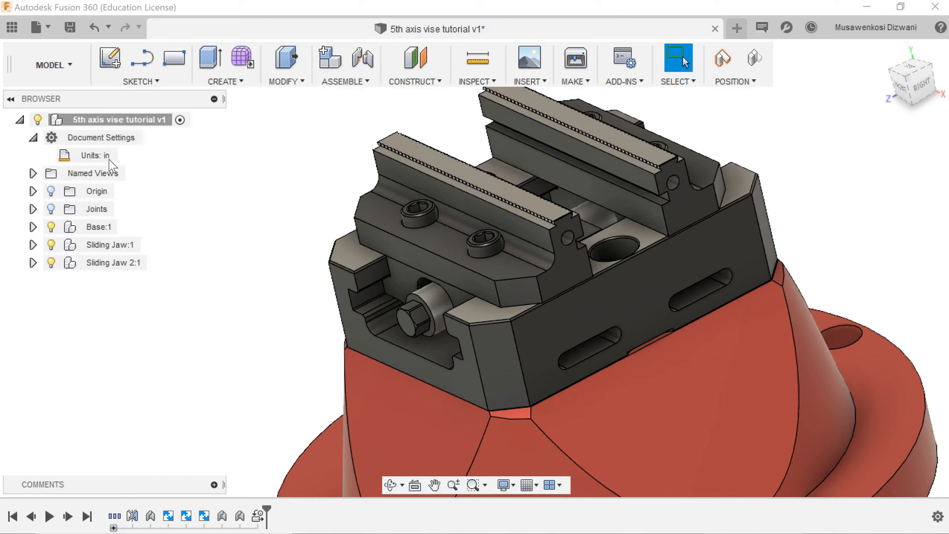
{"action": "left_click", "coordinate": [125, 156]}
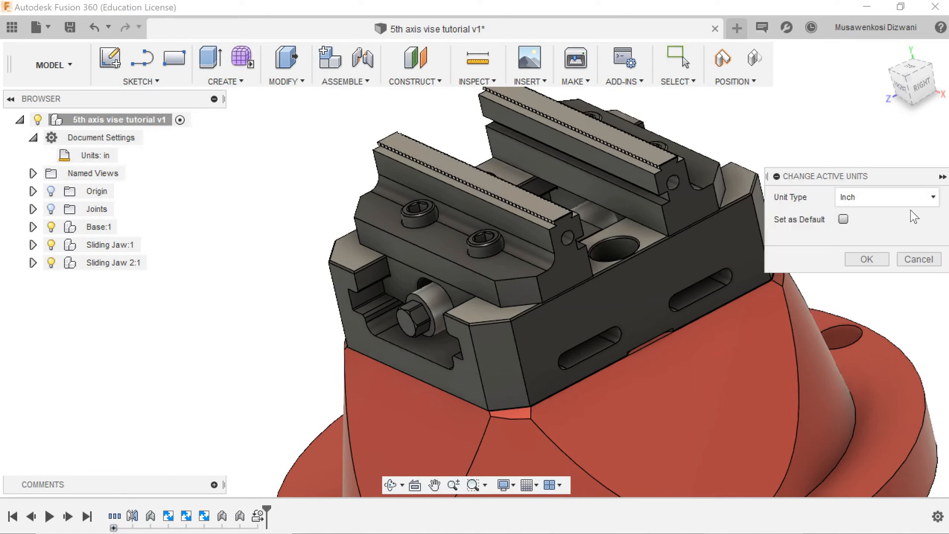
{"action": "left_click", "coordinate": [907, 201]}
{"action": "left_click", "coordinate": [878, 233]}
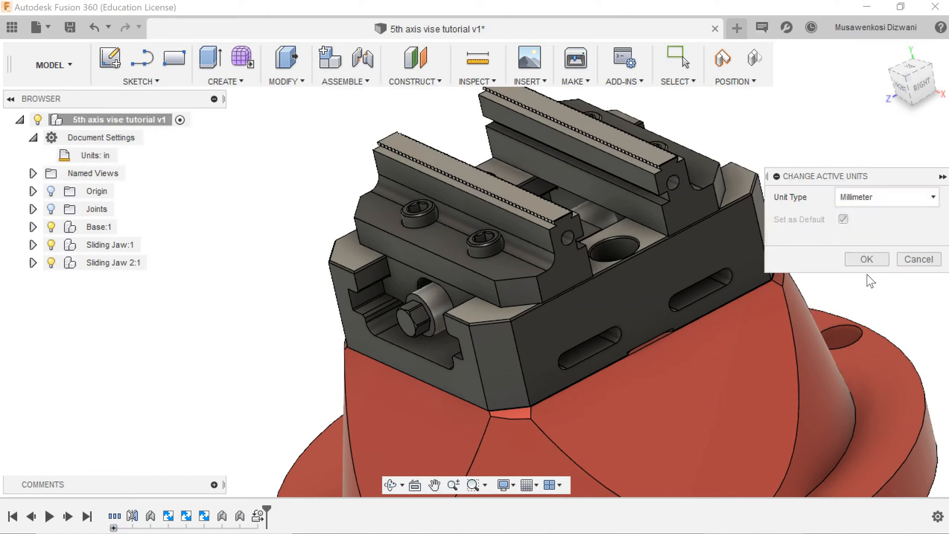
{"action": "left_click", "coordinate": [857, 260]}
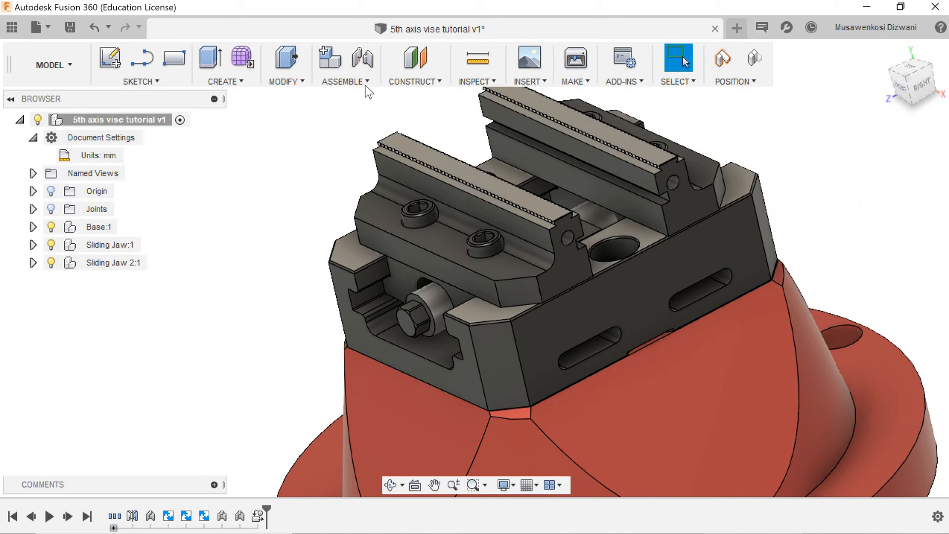
Step: Create a rigid joint from the first sliding jaw's inner gripping face to the facing face of the second jaw, capturing the current position
{"action": "left_click", "coordinate": [350, 85]}
{"action": "left_click", "coordinate": [357, 117]}
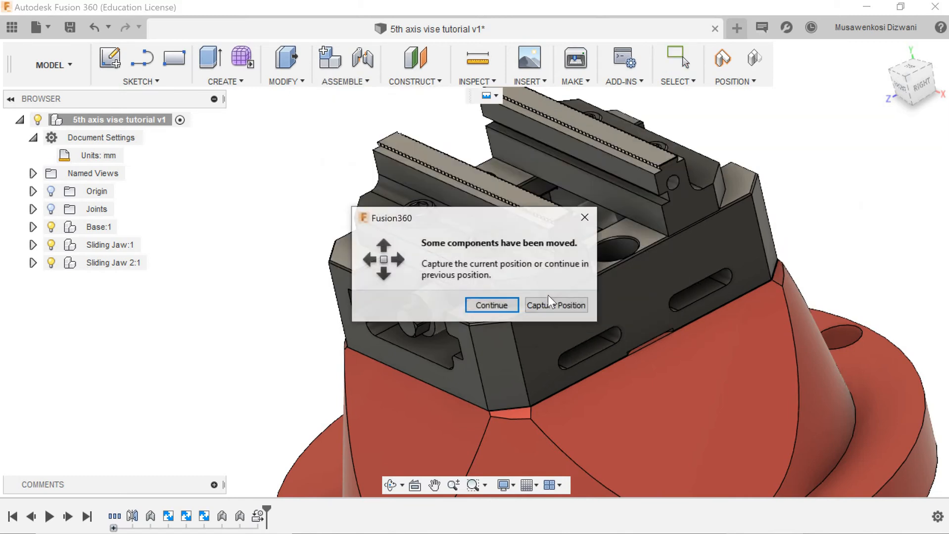
{"action": "left_click", "coordinate": [557, 309]}
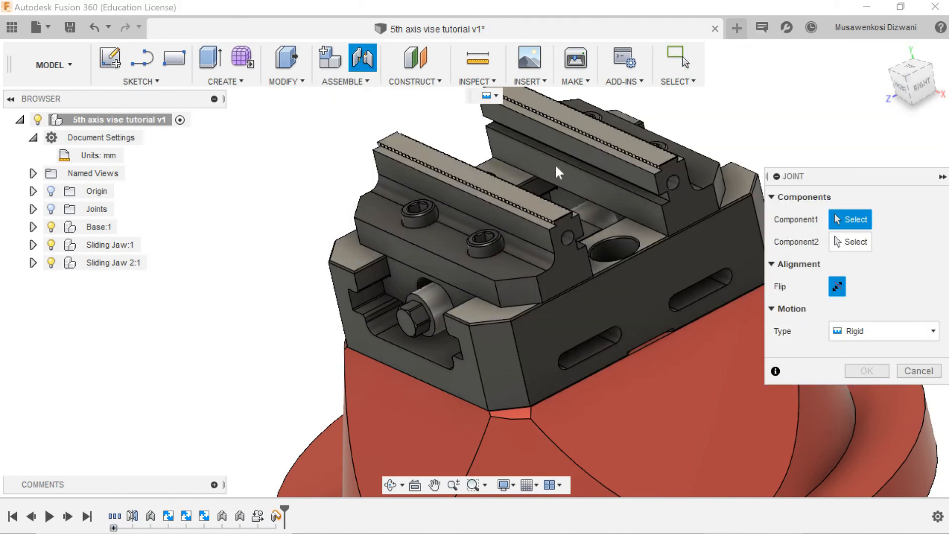
{"action": "left_click_drag", "start_coordinate": [919, 96], "coordinate": [540, 192]}
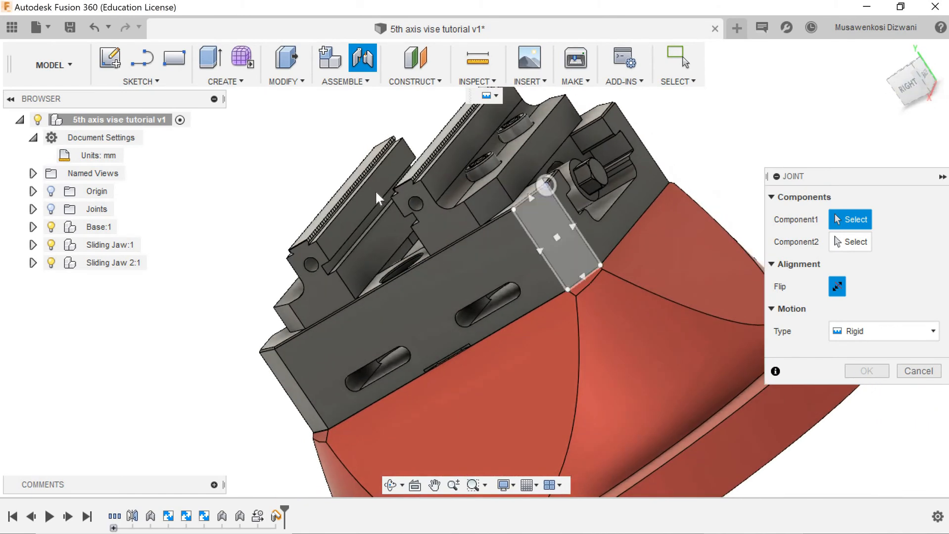
{"action": "left_click", "coordinate": [363, 195]}
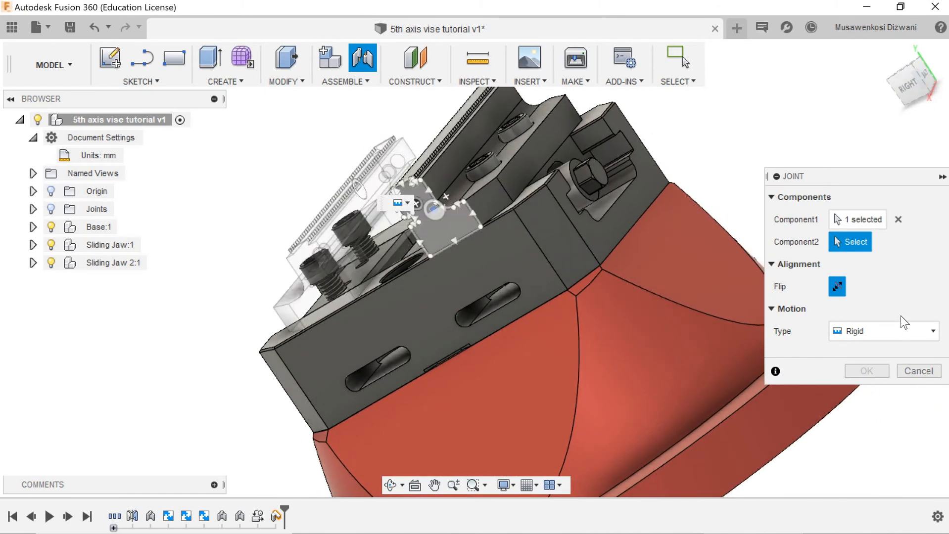
{"action": "left_click", "coordinate": [898, 219]}
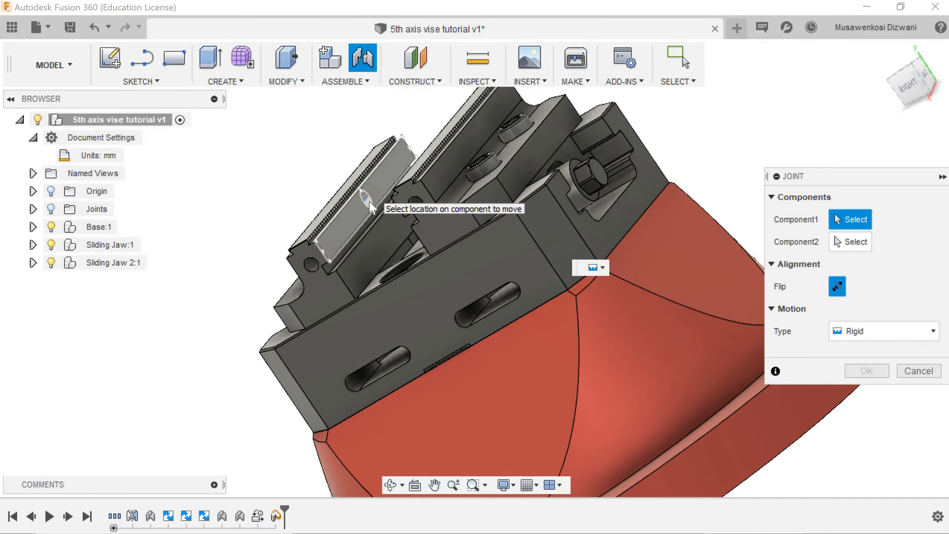
{"action": "left_click", "coordinate": [368, 201]}
{"action": "left_click_drag", "start_coordinate": [926, 88], "coordinate": [60, 78]}
{"action": "middle_click_drag", "start_coordinate": [583, 134], "coordinate": [576, 135], "text": "shift"}
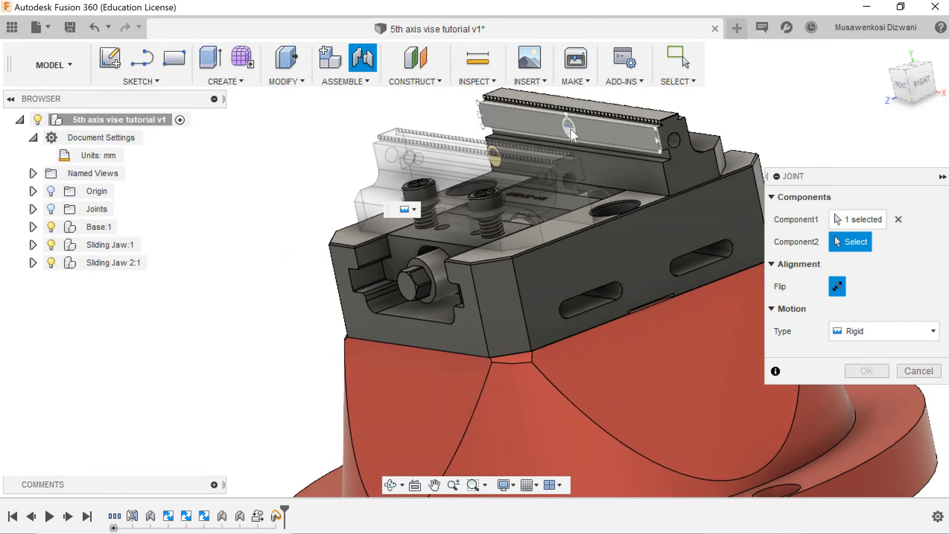
{"action": "left_click", "coordinate": [570, 129]}
{"action": "left_click", "coordinate": [589, 140]}
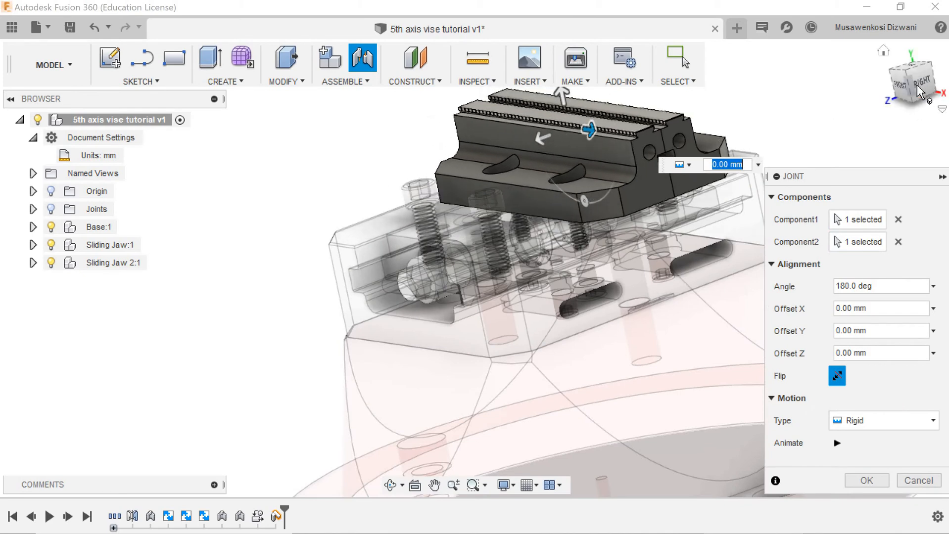
Step: Space the two jaws apart with a joint Offset Z of 35 mm and accept the joint
{"action": "left_click_drag", "start_coordinate": [889, 103], "coordinate": [871, 133]}
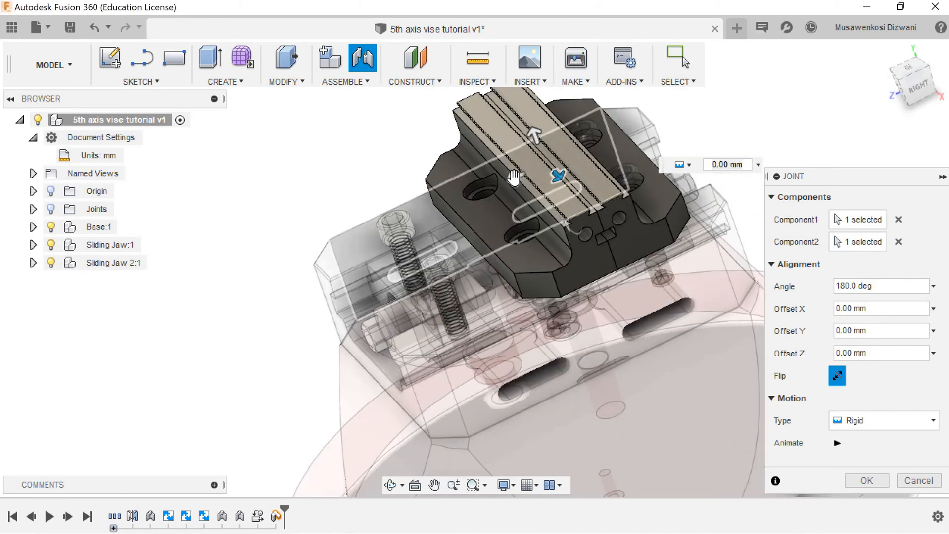
{"action": "left_click_drag", "start_coordinate": [515, 179], "coordinate": [435, 213]}
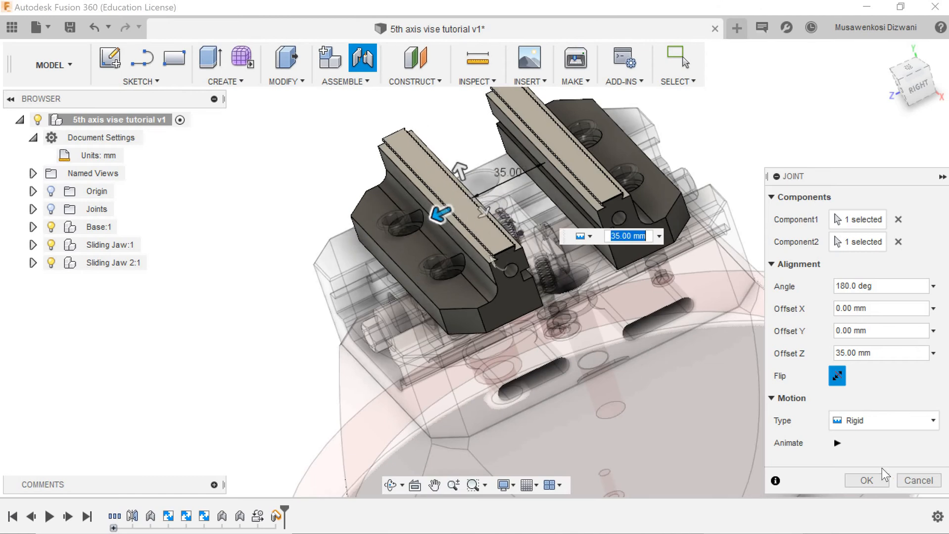
{"action": "left_click", "coordinate": [867, 481]}
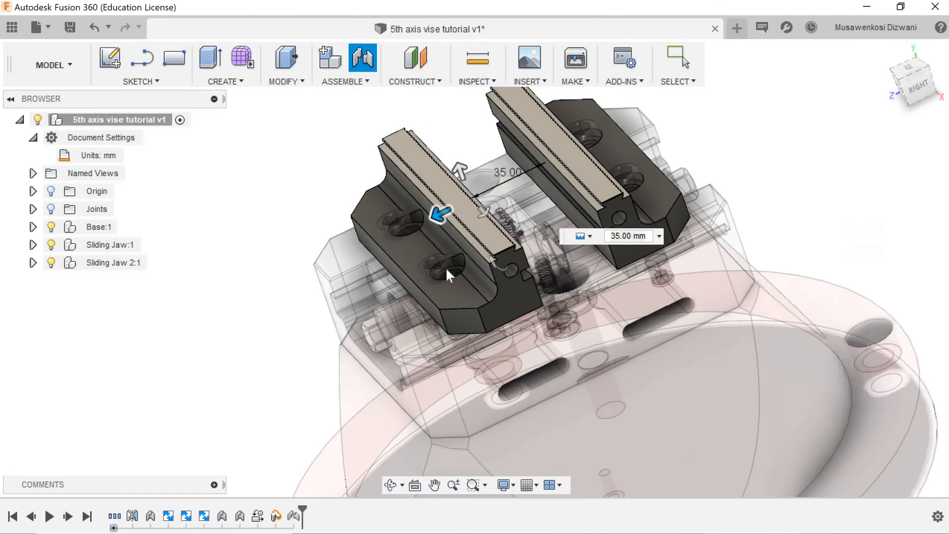
{"action": "scroll", "coordinate": [517, 196], "scroll_direction": "down", "scroll_amount": 1}
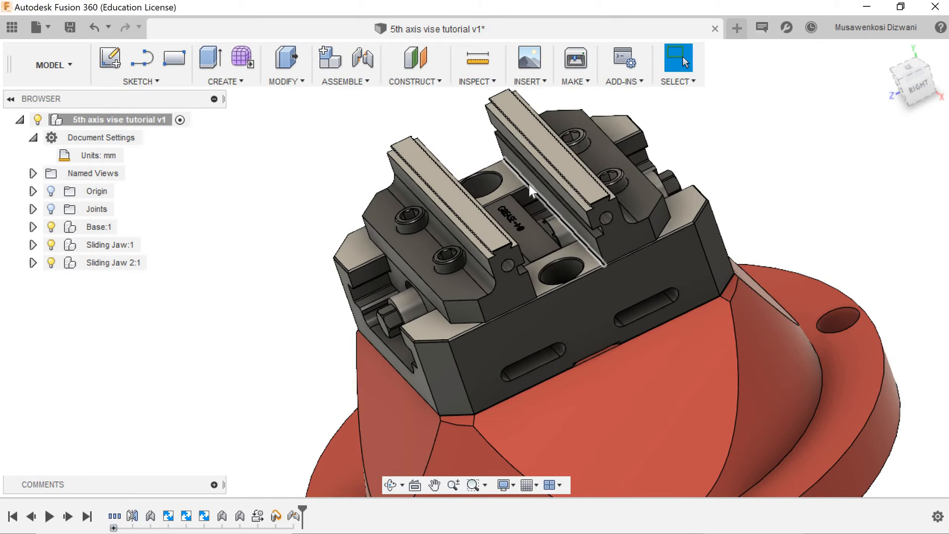
Step: Add a Between two faces joint origin centred between the jaws' inner gripping faces, snapped to the midpoint of the rear jaw face's upper edge
{"action": "left_click", "coordinate": [352, 83]}
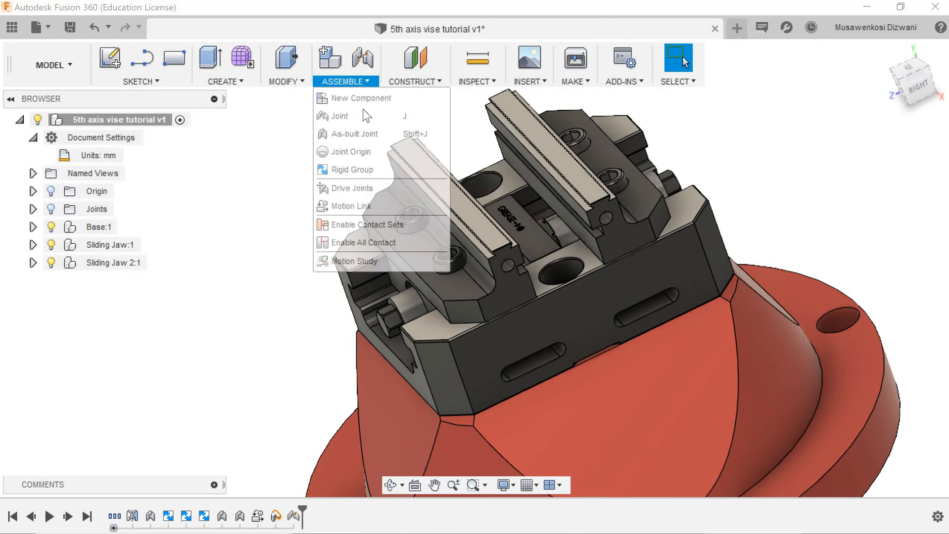
{"action": "left_click", "coordinate": [369, 153]}
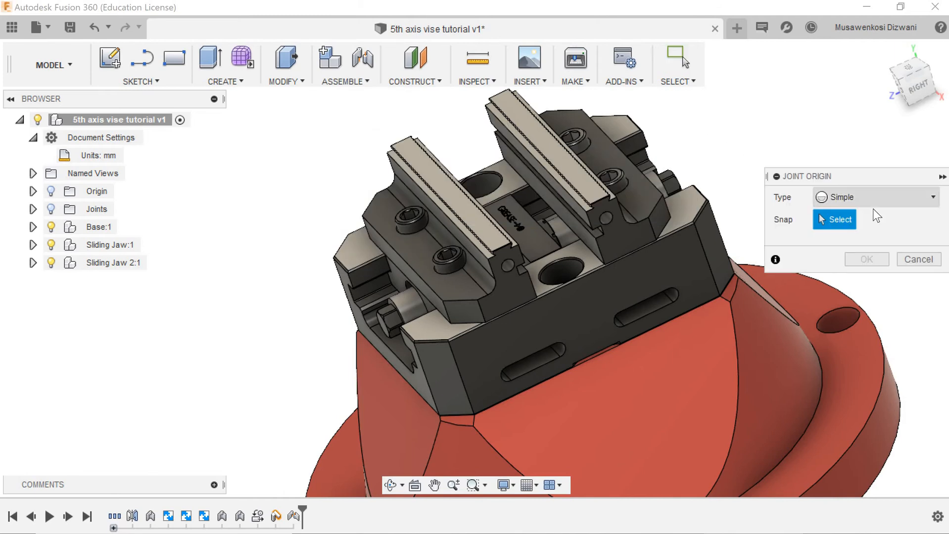
{"action": "left_click", "coordinate": [871, 197]}
{"action": "left_click", "coordinate": [841, 234]}
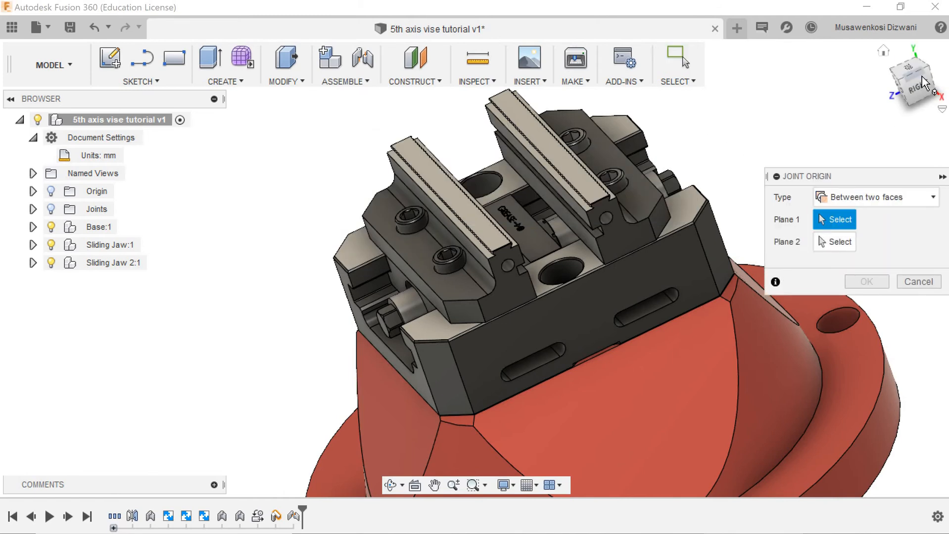
{"action": "mouse_move", "coordinate": [893, 86]}
{"action": "left_mouse_down"}
{"action": "mouse_move", "coordinate": [916, 83]}
{"action": "mouse_move", "coordinate": [898, 80]}
{"action": "left_mouse_up"}
{"action": "scroll", "coordinate": [441, 238], "scroll_direction": "up", "scroll_amount": 3}
{"action": "left_click", "coordinate": [364, 191]}
{"action": "left_click", "coordinate": [695, 104]}
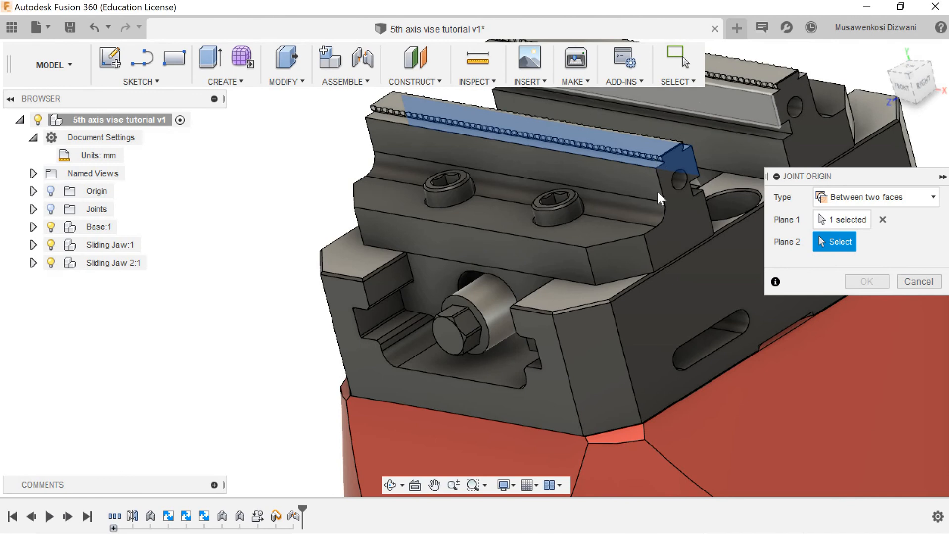
{"action": "scroll", "coordinate": [681, 238], "scroll_direction": "down", "scroll_amount": 5}
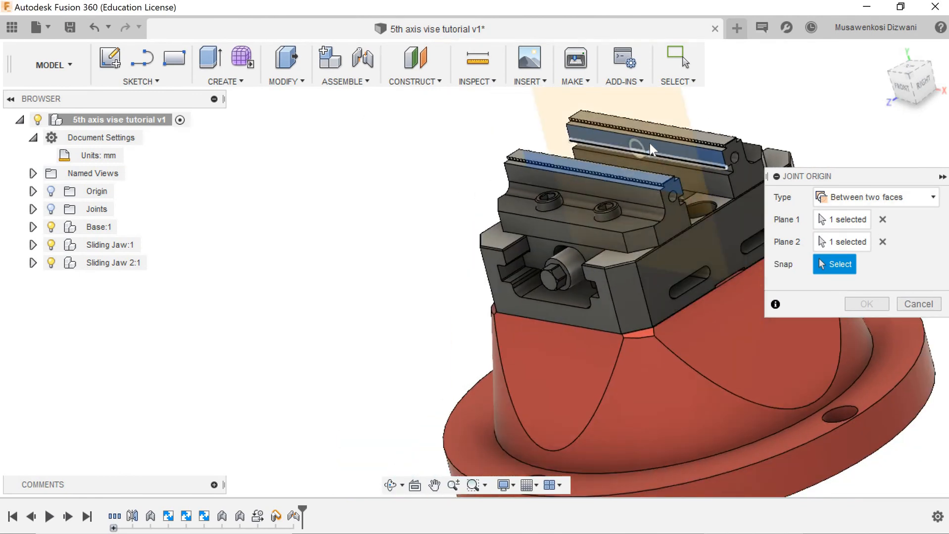
{"action": "scroll", "coordinate": [648, 148], "scroll_direction": "up", "scroll_amount": 5}
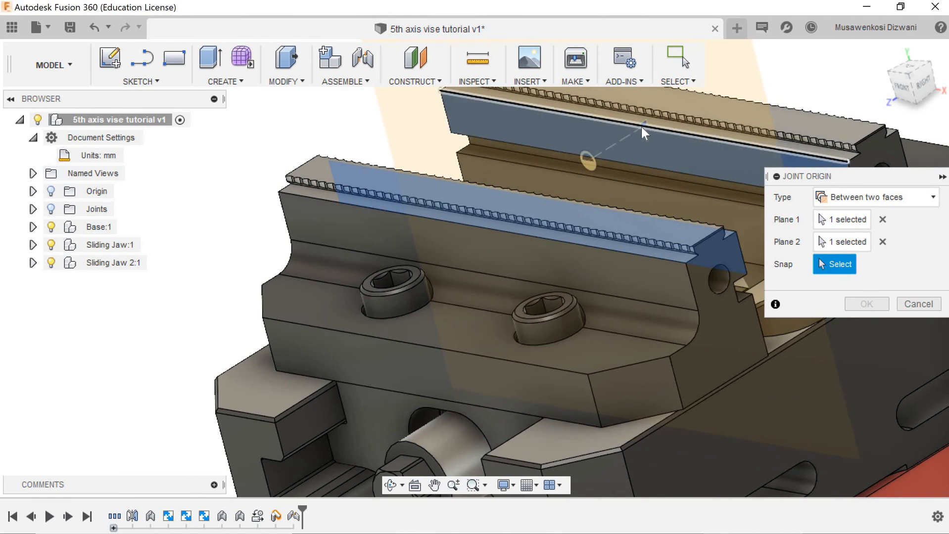
{"action": "left_click", "coordinate": [641, 125]}
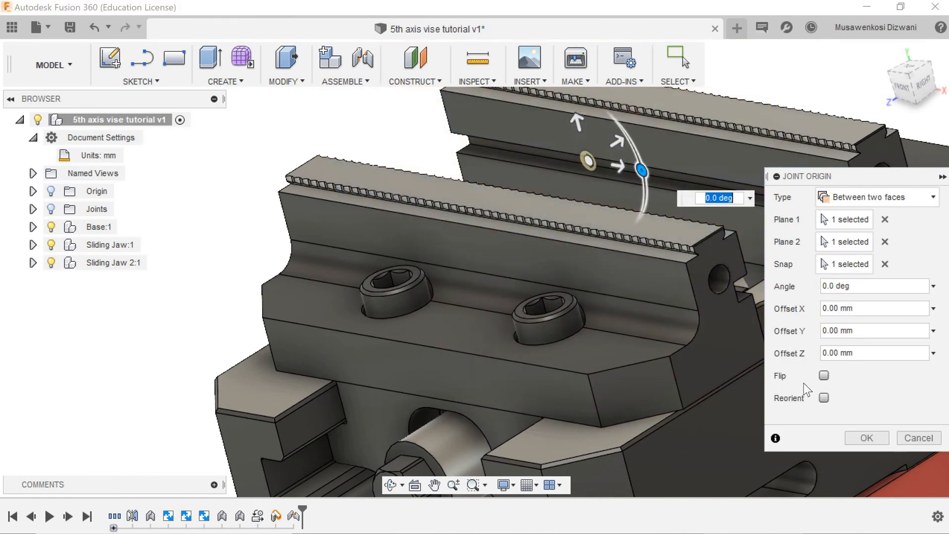
{"action": "left_click", "coordinate": [860, 438]}
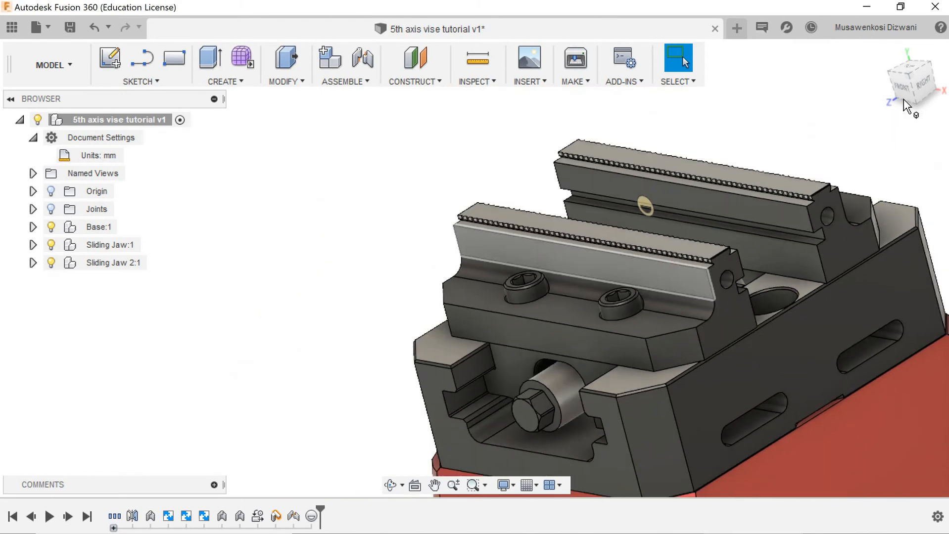
Step: Examine the joint origin in the gap between the jaws from several angles
{"action": "left_click_drag", "start_coordinate": [905, 105], "coordinate": [919, 113]}
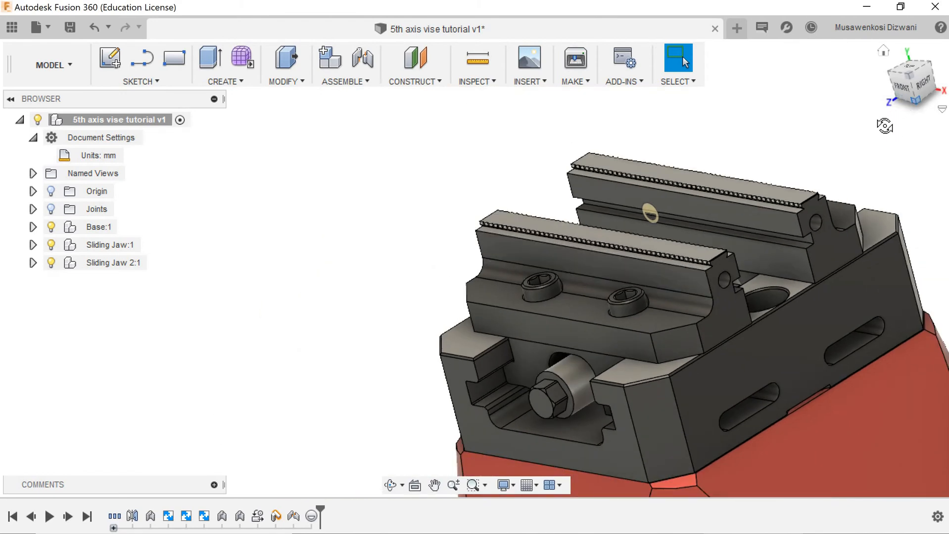
{"action": "mouse_move", "coordinate": [885, 126]}
{"action": "middle_mouse_down", "text": "shift"}
{"action": "mouse_move", "coordinate": [836, 164]}
{"action": "mouse_move", "coordinate": [808, 266]}
{"action": "mouse_move", "coordinate": [772, 243]}
{"action": "middle_mouse_up", "text": "shift"}
{"action": "scroll", "coordinate": [663, 187], "scroll_direction": "down", "scroll_amount": 3}
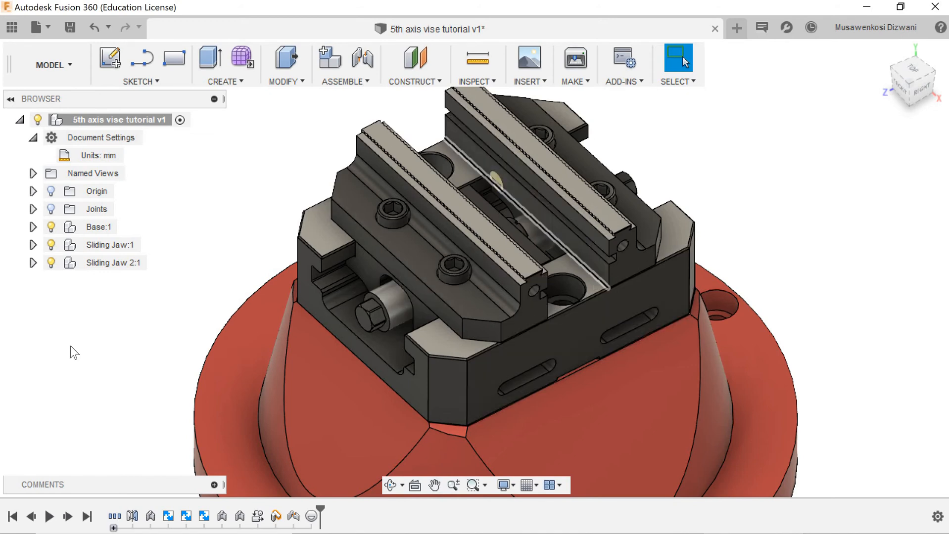
{"action": "left_click", "coordinate": [495, 182]}
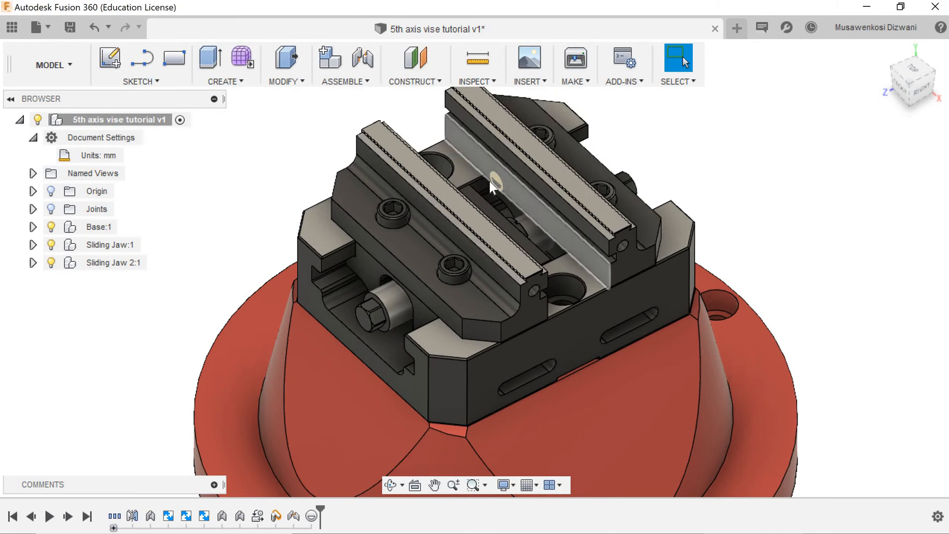
{"action": "left_click", "coordinate": [72, 77]}
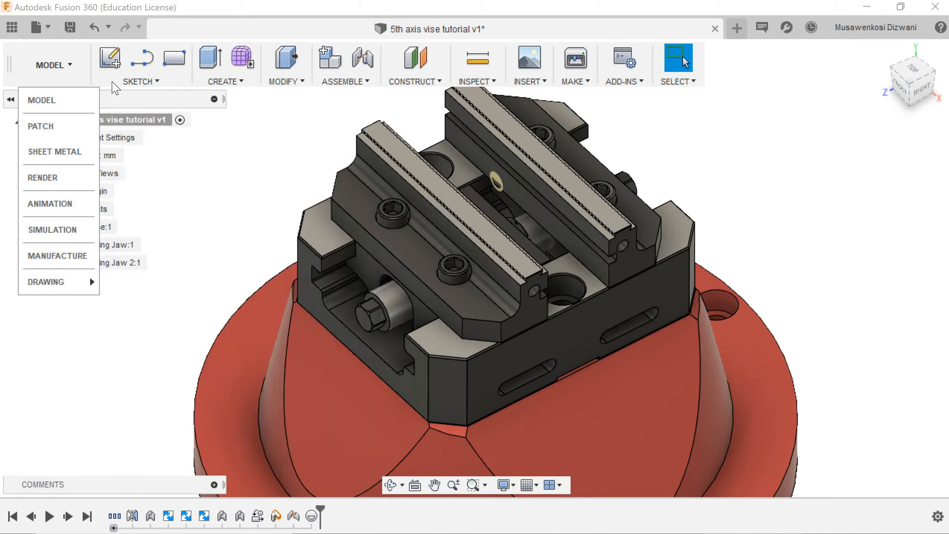
{"action": "left_click", "coordinate": [114, 87]}
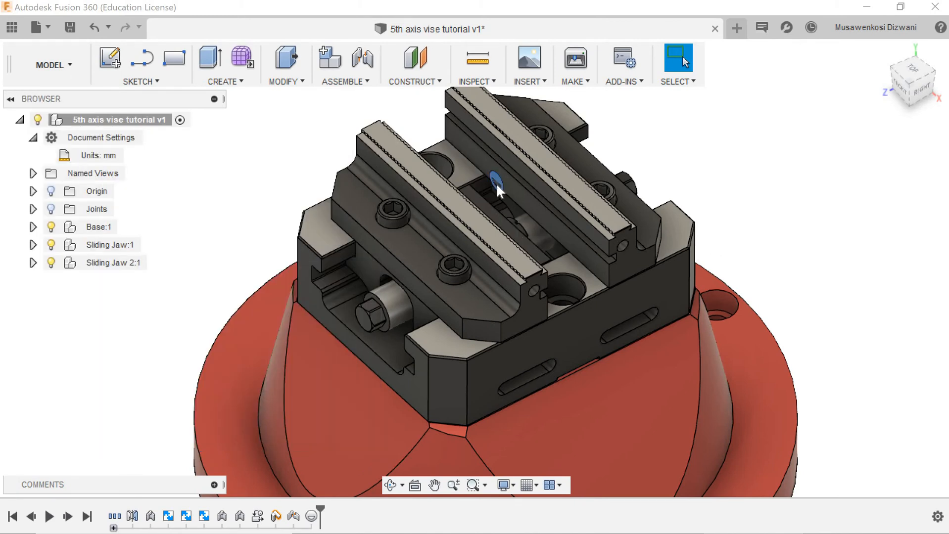
Step: Temporarily hide Sliding Jaw:1 to inspect the joint origin from the front and at an angle, and show the jaw again
{"action": "left_click", "coordinate": [51, 265]}
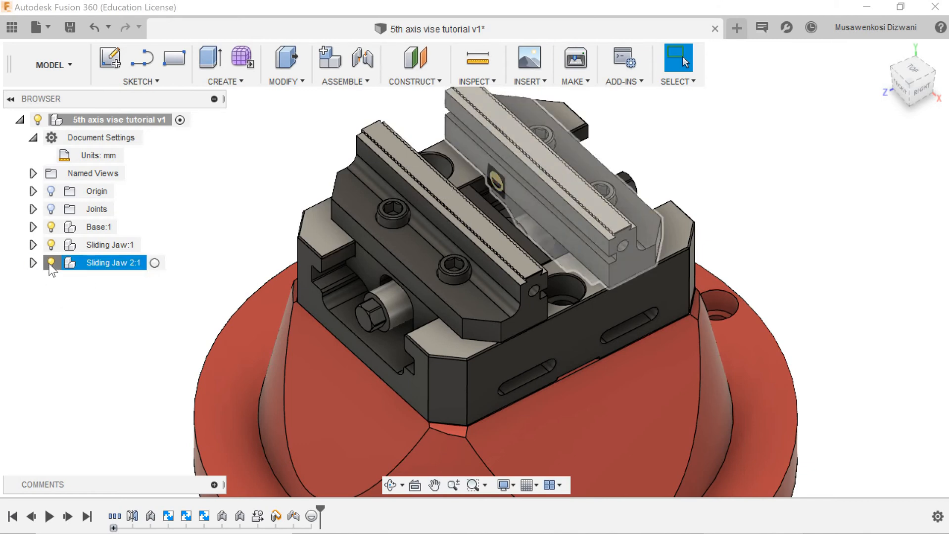
{"action": "left_click", "coordinate": [51, 263]}
{"action": "left_click", "coordinate": [51, 262]}
{"action": "left_click", "coordinate": [51, 245]}
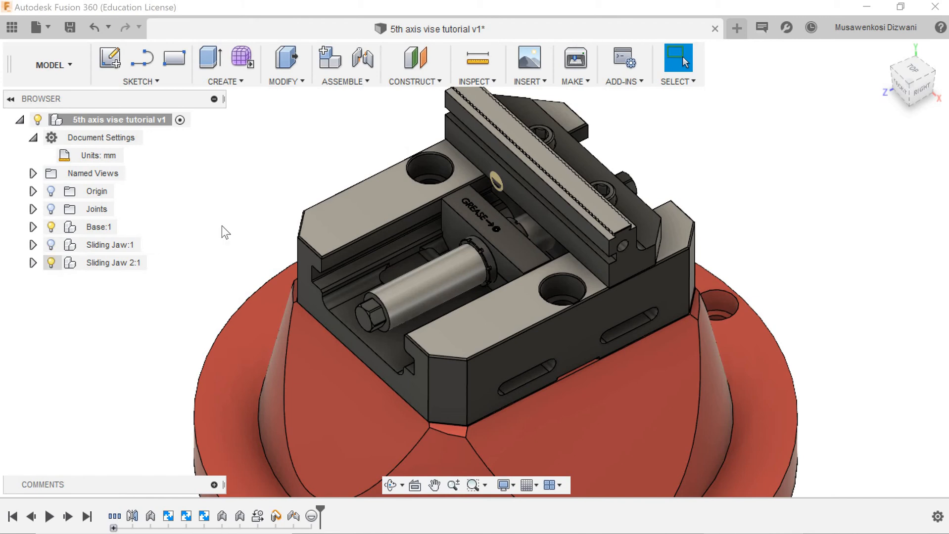
{"action": "left_click", "coordinate": [911, 90]}
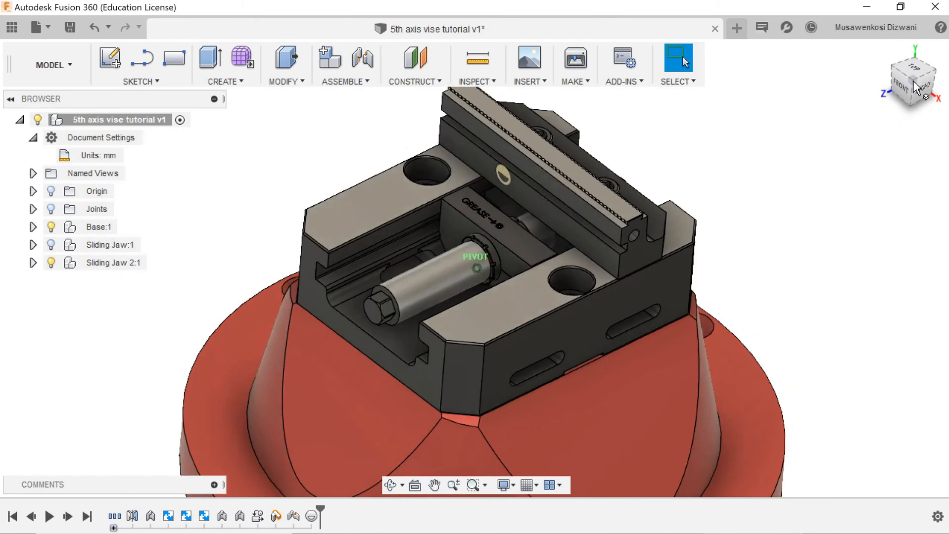
{"action": "left_click", "coordinate": [907, 92]}
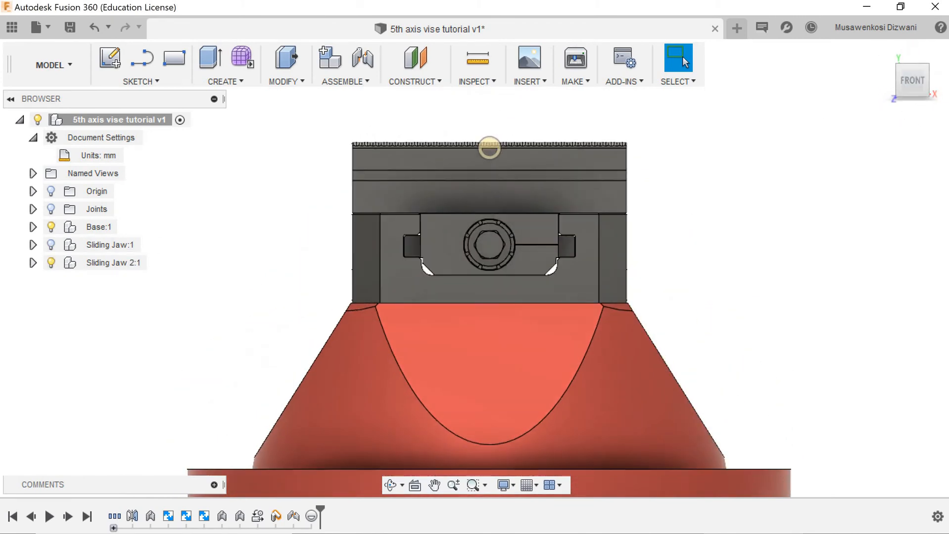
{"action": "middle_click_drag", "start_coordinate": [886, 79], "coordinate": [762, 141], "text": "shift"}
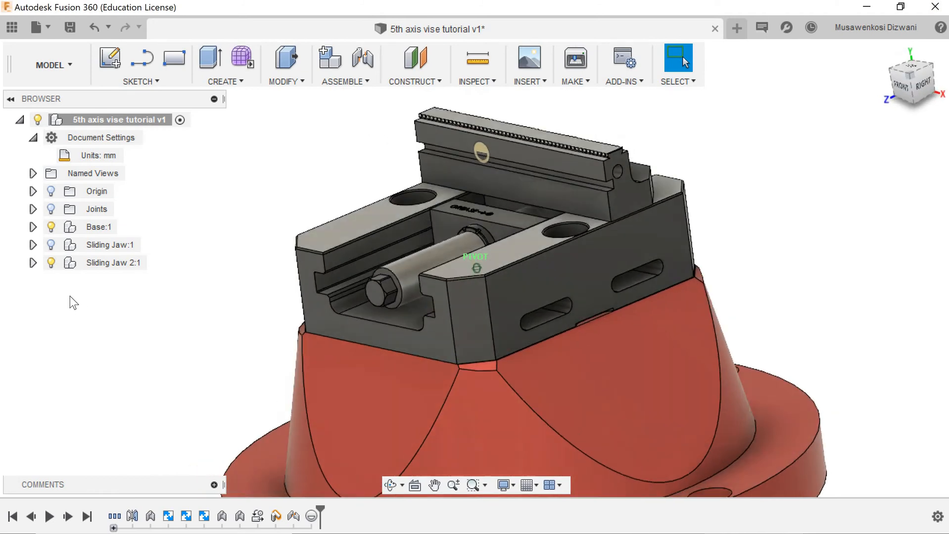
{"action": "left_click", "coordinate": [51, 245]}
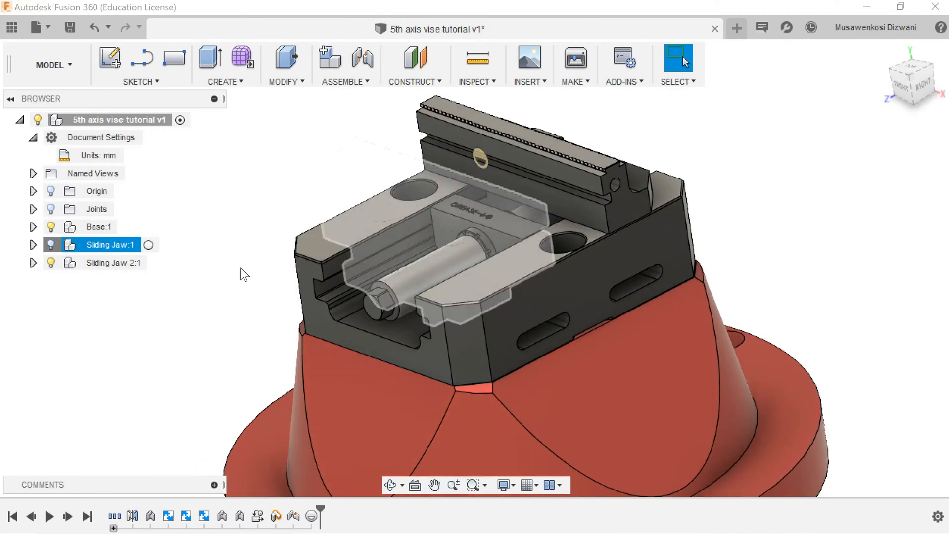
Step: Create a construction midplane between the inner gripping faces of Sliding Jaw:1 and Sliding Jaw 2:1
{"action": "left_click", "coordinate": [416, 82]}
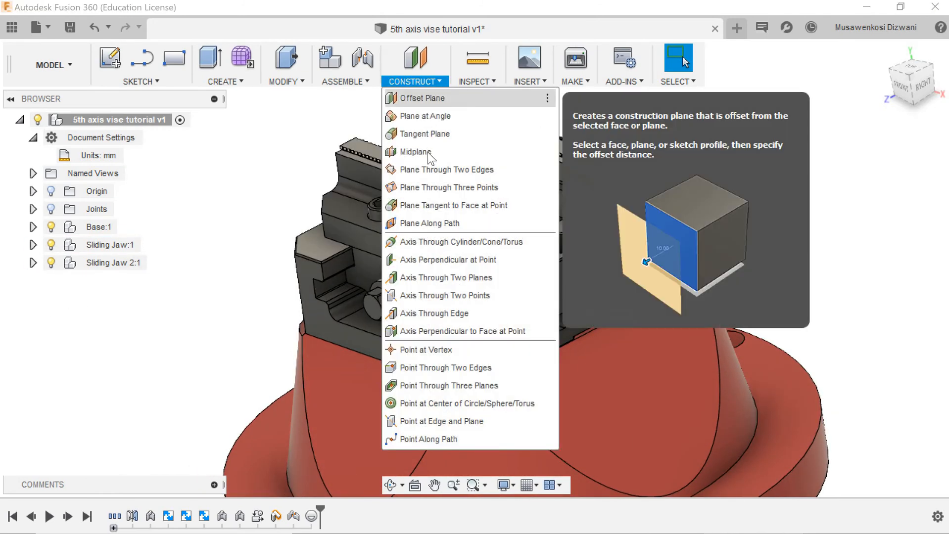
{"action": "left_click", "coordinate": [490, 154]}
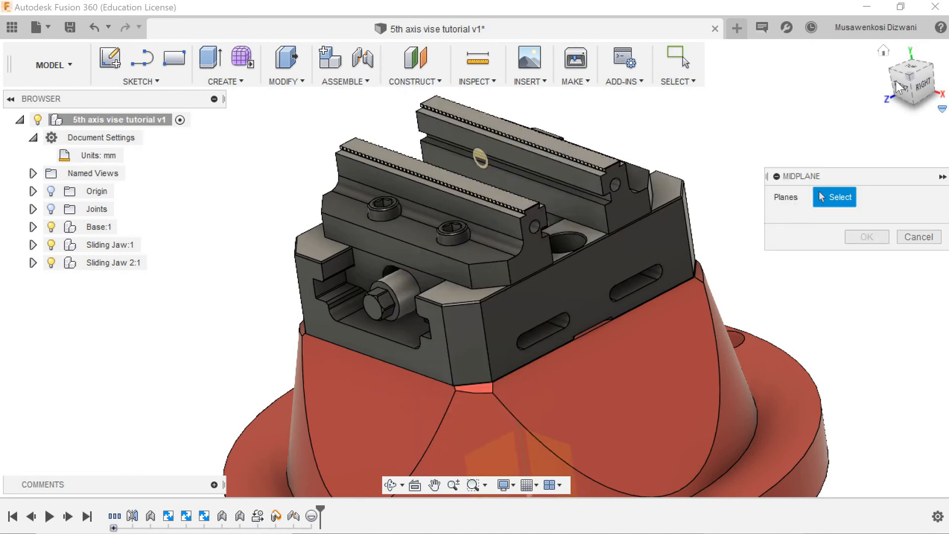
{"action": "middle_click_drag", "start_coordinate": [424, 201], "coordinate": [382, 210], "text": "shift"}
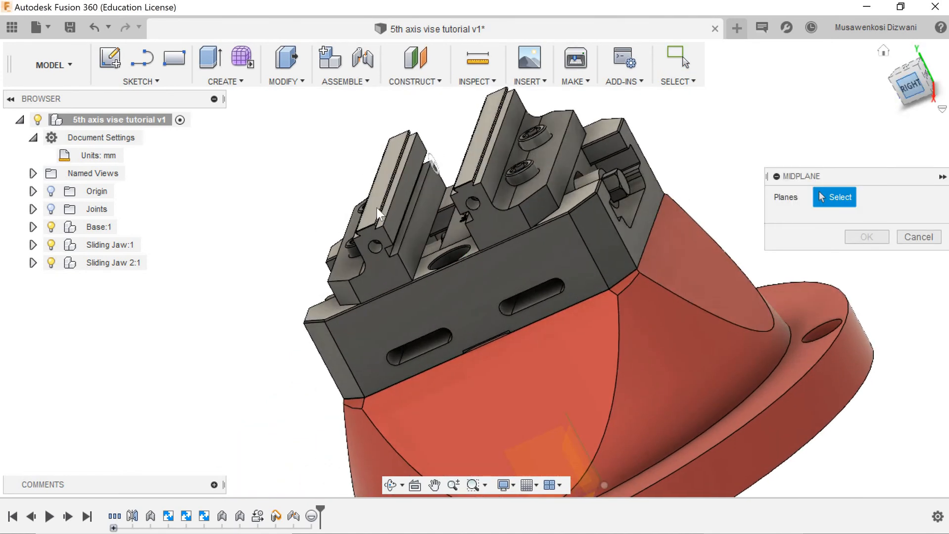
{"action": "left_click", "coordinate": [408, 208]}
{"action": "left_click", "coordinate": [905, 105]}
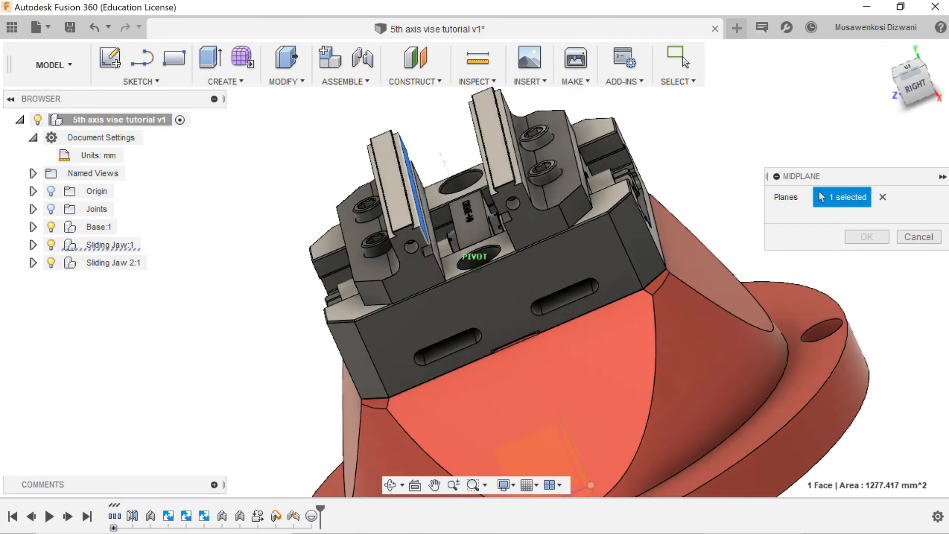
{"action": "left_click", "coordinate": [572, 174]}
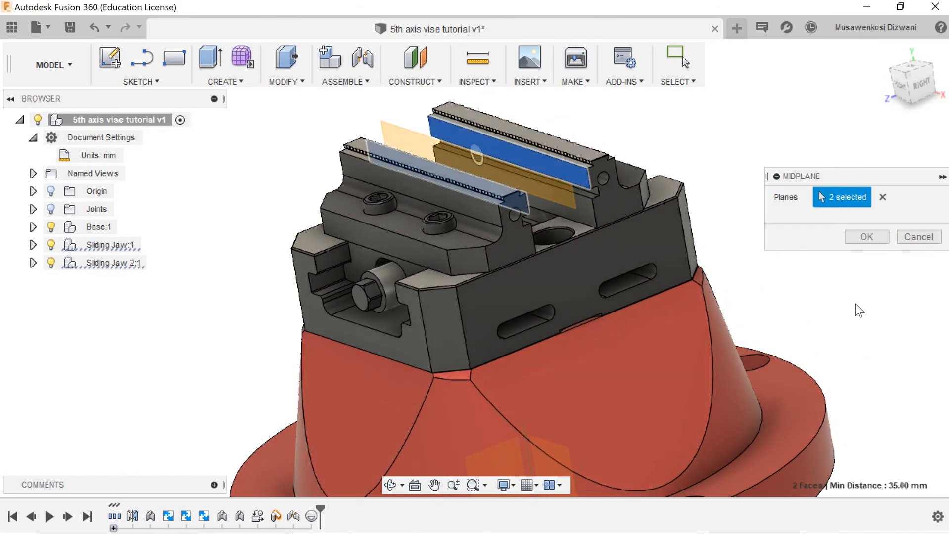
{"action": "left_click", "coordinate": [873, 239]}
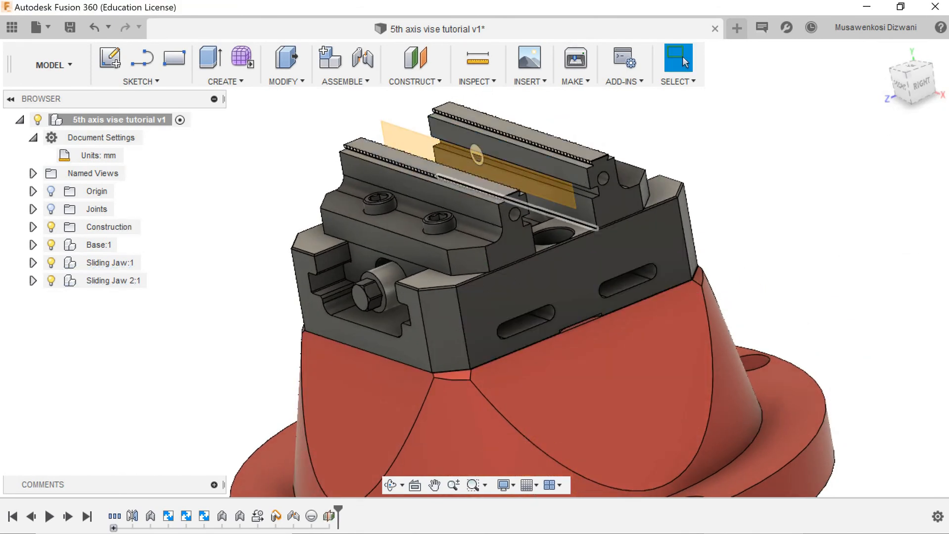
Step: Hide Sliding Jaw:1 and start a new sketch on the midplane between the jaws
{"action": "middle_click_drag", "start_coordinate": [474, 259], "coordinate": [420, 118], "text": "shift"}
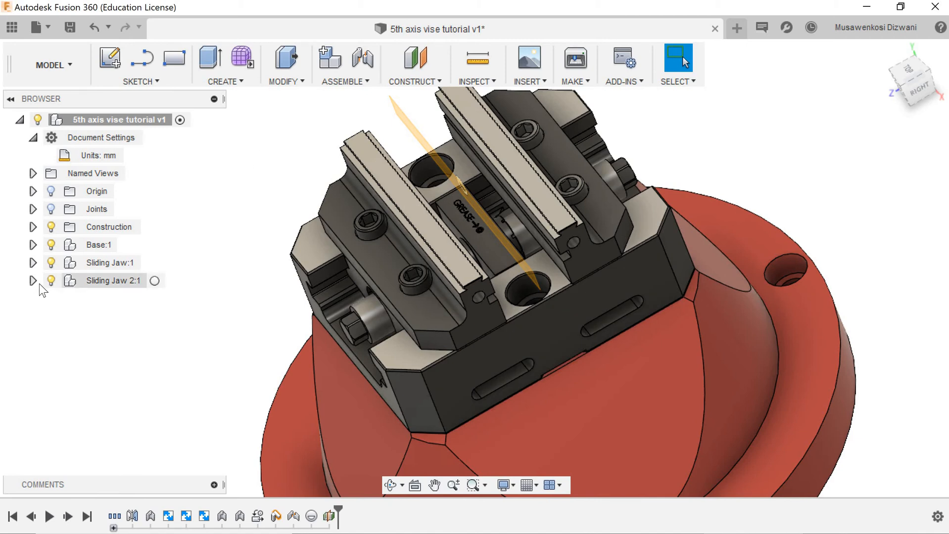
{"action": "left_click", "coordinate": [51, 263]}
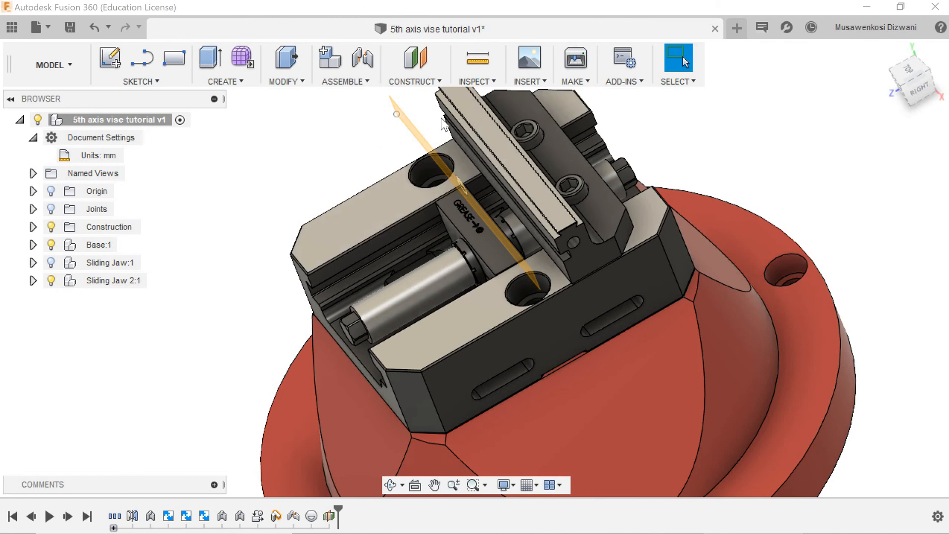
{"action": "left_click", "coordinate": [139, 81]}
{"action": "left_click", "coordinate": [133, 95]}
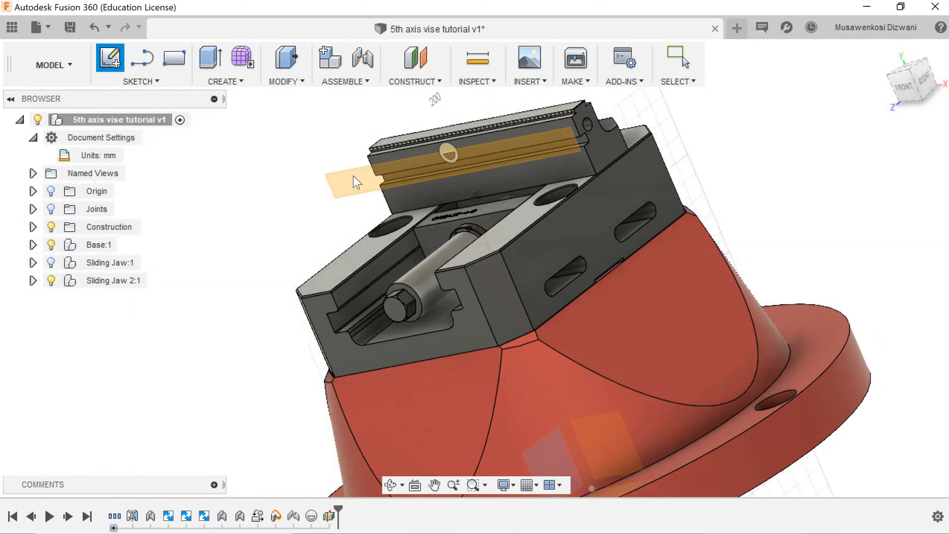
{"action": "left_click", "coordinate": [363, 200]}
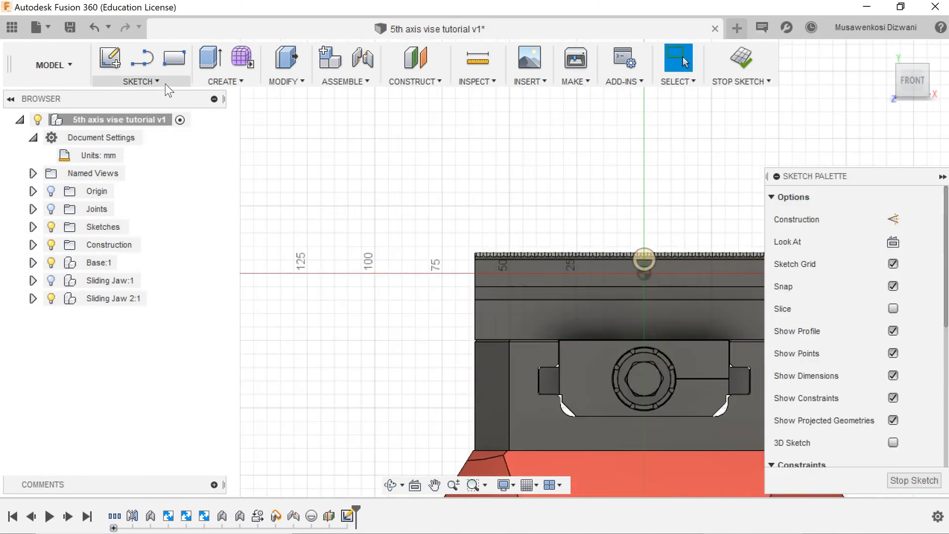
Step: Project the inner gripping face of Sliding Jaw 2:1 into the midplane sketch
{"action": "left_click", "coordinate": [159, 82]}
{"action": "left_click", "coordinate": [225, 81]}
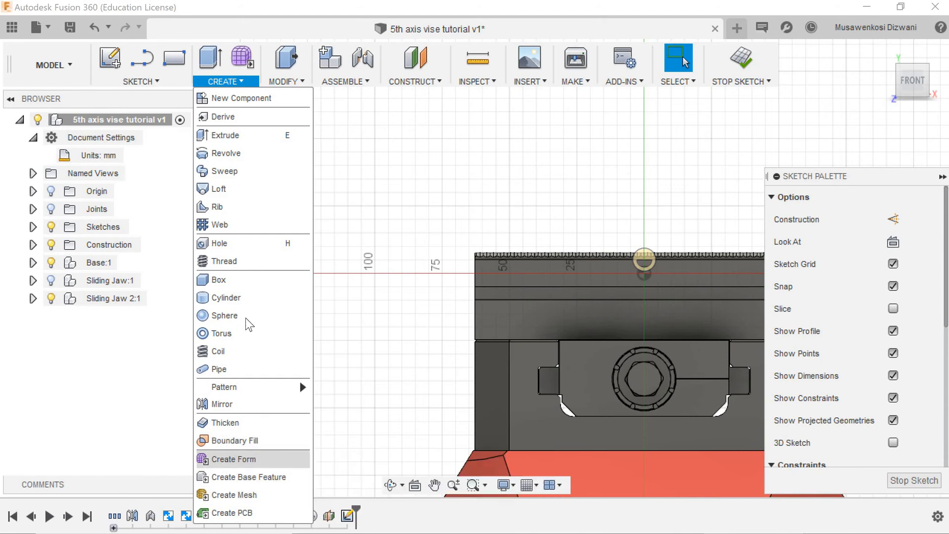
{"action": "mouse_move", "coordinate": [110, 59]}
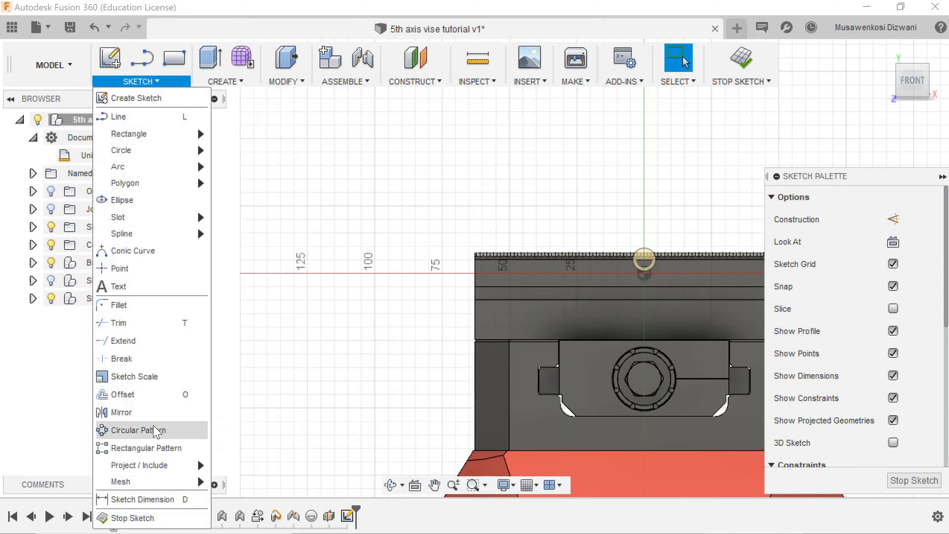
{"action": "mouse_move", "coordinate": [170, 466]}
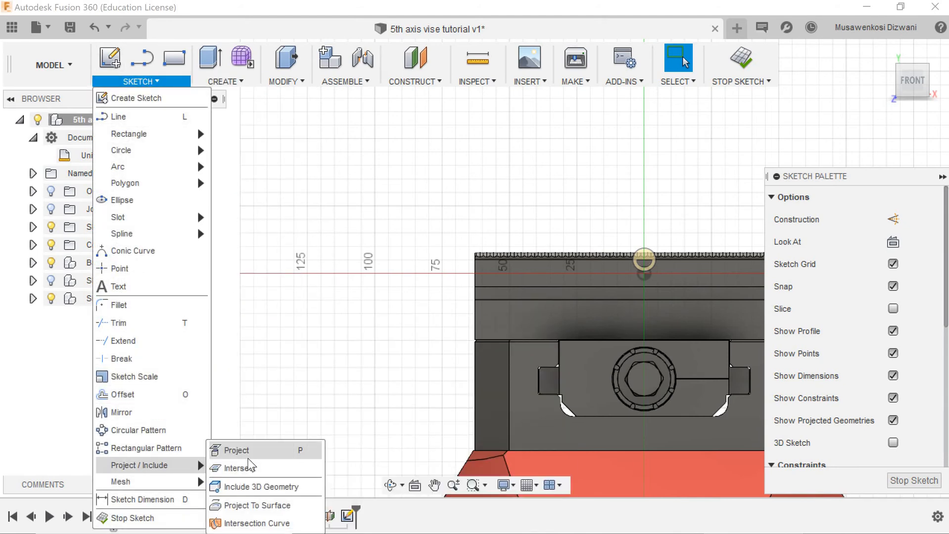
{"action": "left_click", "coordinate": [235, 450]}
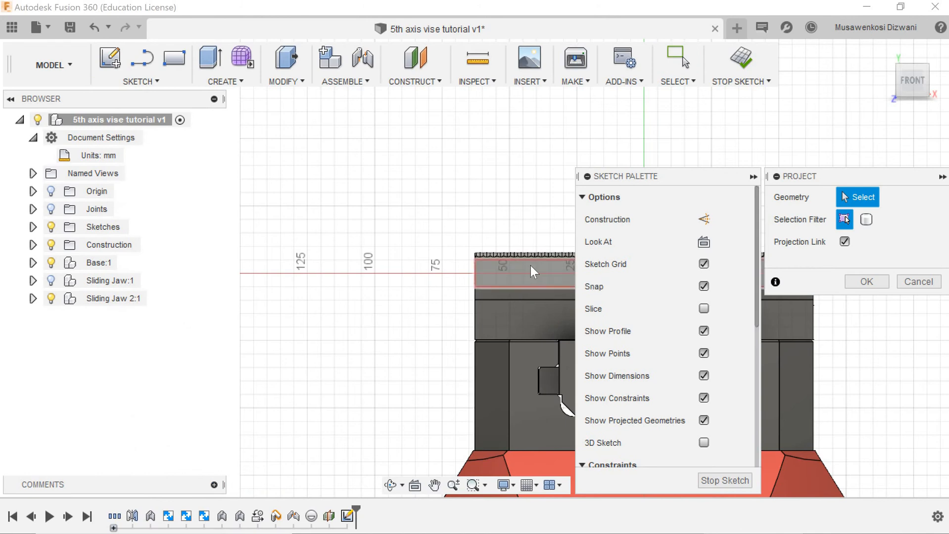
{"action": "left_click", "coordinate": [542, 286]}
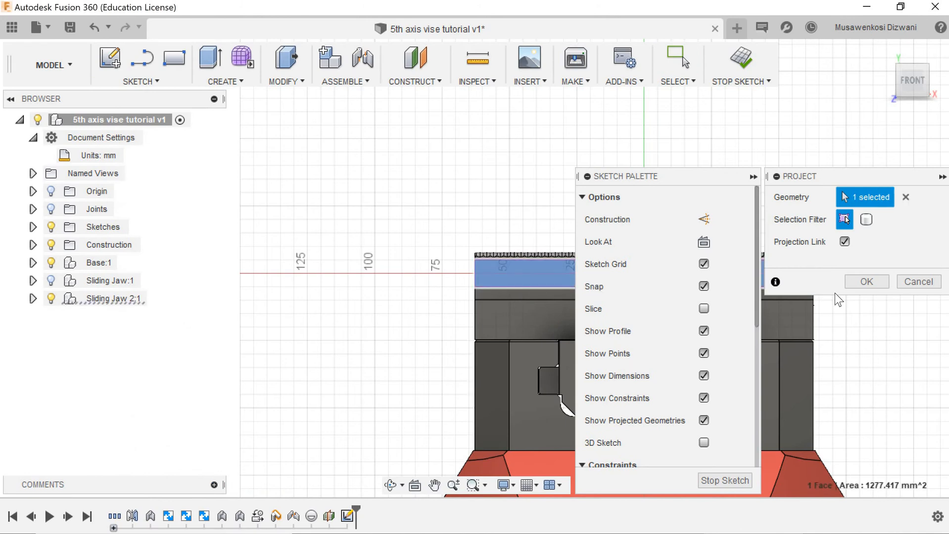
{"action": "left_click", "coordinate": [867, 282]}
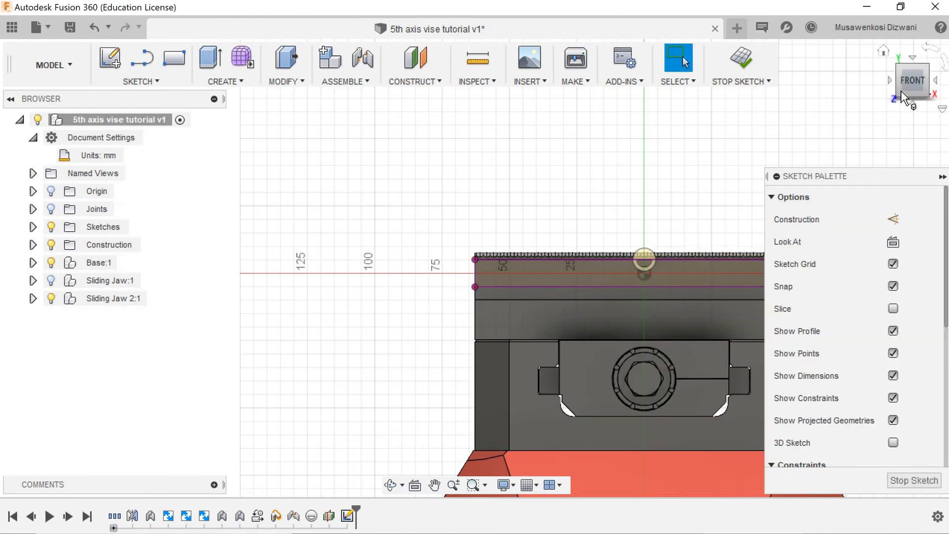
Step: Place a sketch point at the midpoint of the projected face's upper edge and finish the sketch
{"action": "left_click_drag", "start_coordinate": [912, 84], "coordinate": [902, 98]}
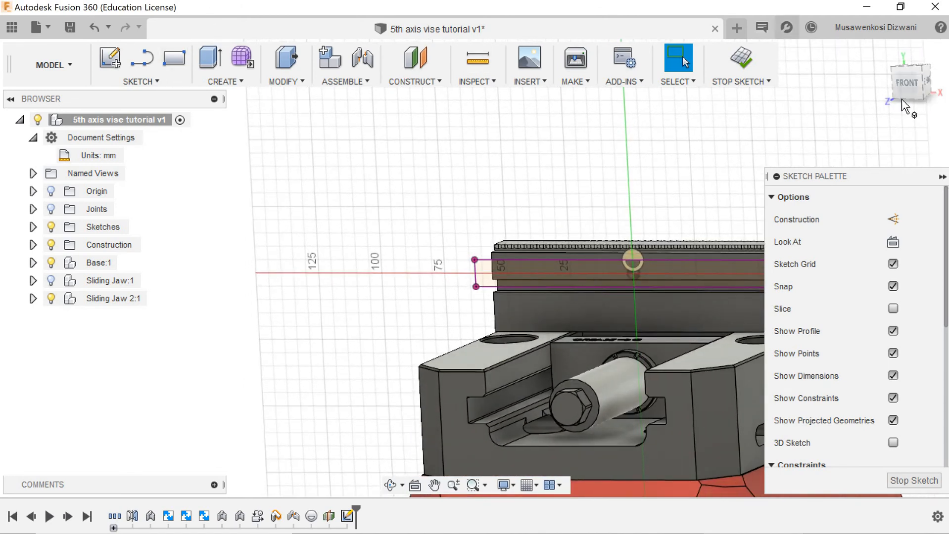
{"action": "left_click", "coordinate": [908, 95]}
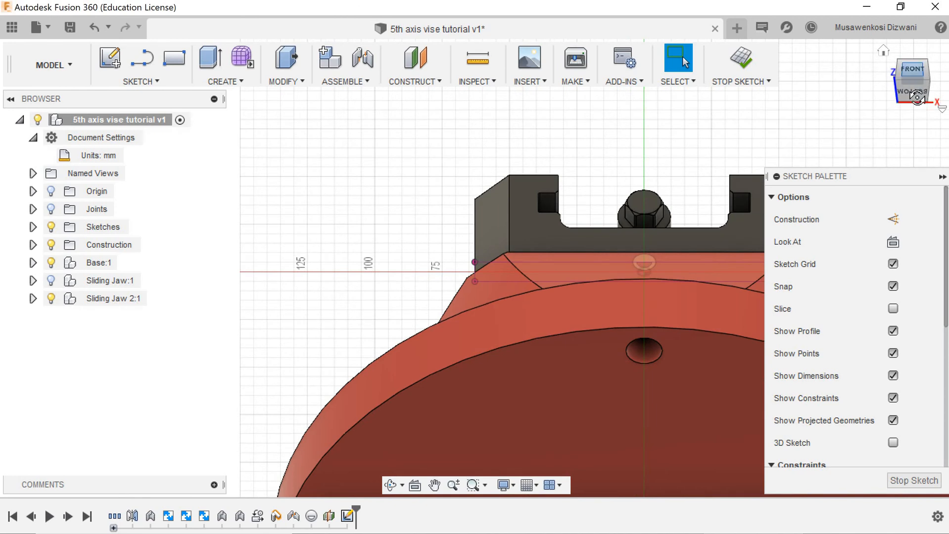
{"action": "left_click_drag", "start_coordinate": [917, 97], "coordinate": [920, 88]}
{"action": "left_click", "coordinate": [904, 86]}
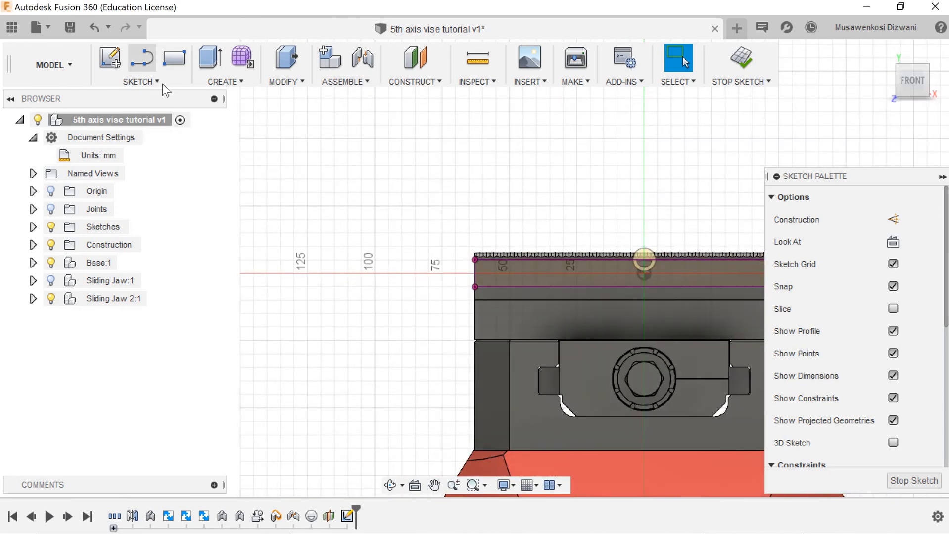
{"action": "left_click", "coordinate": [158, 82]}
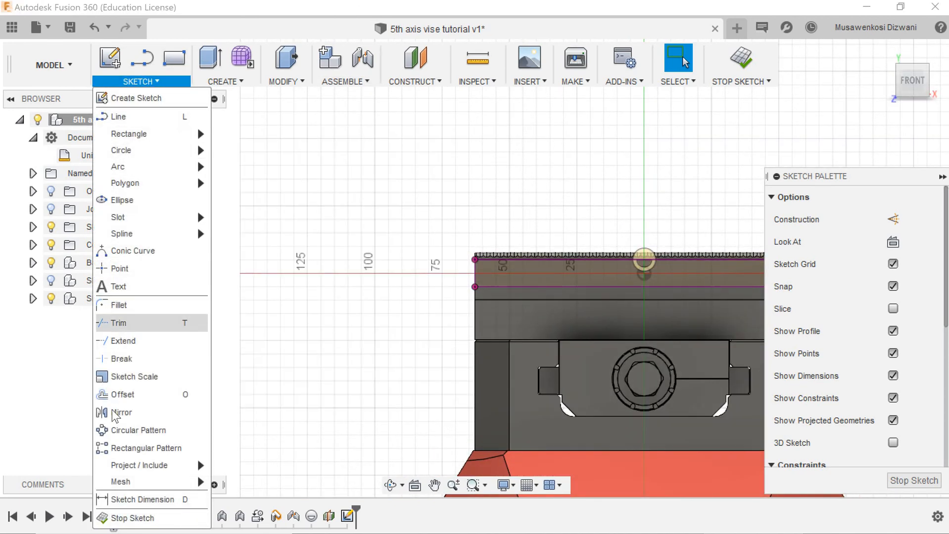
{"action": "left_click", "coordinate": [119, 268]}
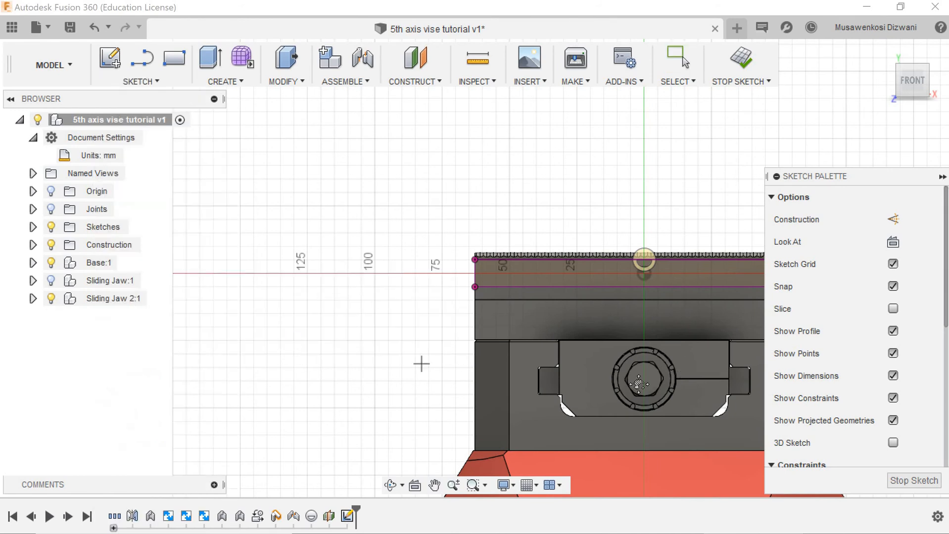
{"action": "scroll", "coordinate": [422, 364], "scroll_direction": "down", "scroll_amount": 3}
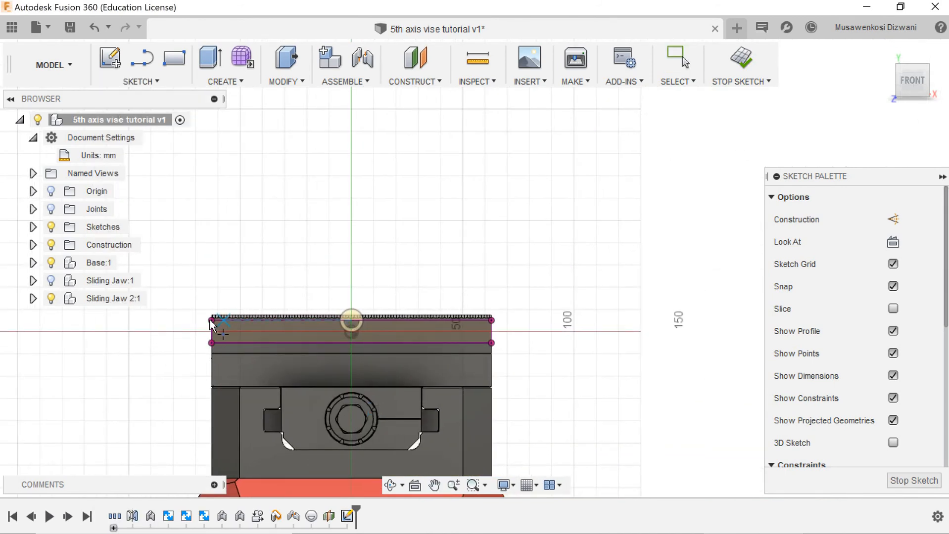
{"action": "left_click", "coordinate": [239, 320]}
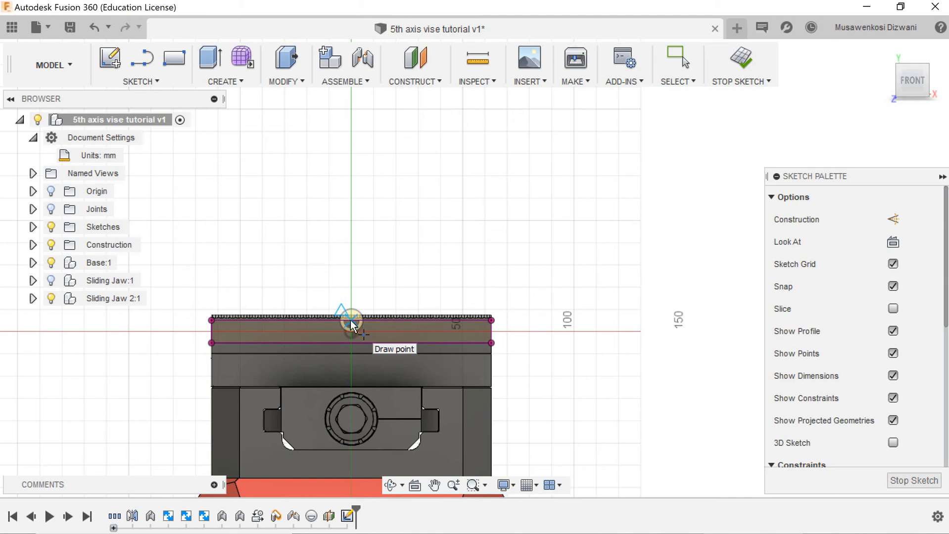
{"action": "left_click", "coordinate": [382, 339]}
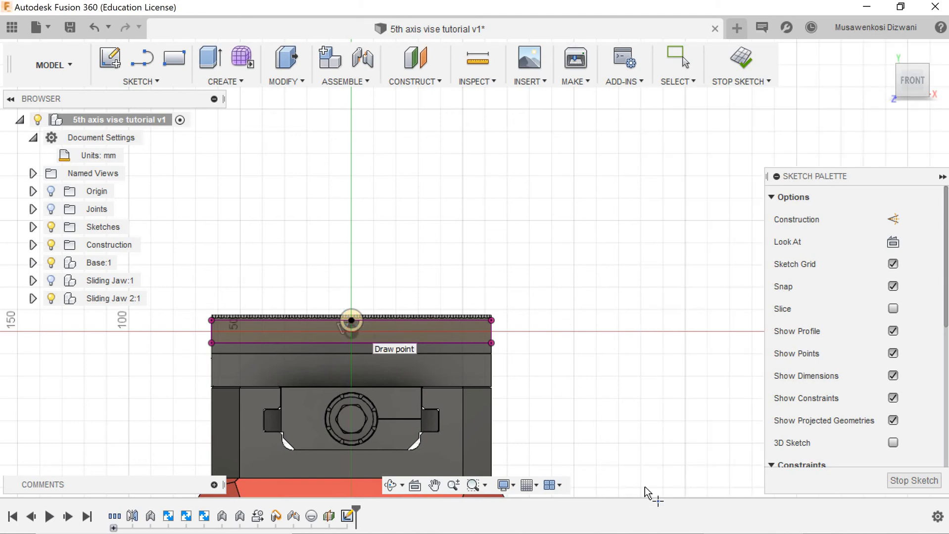
{"action": "left_click", "coordinate": [900, 482]}
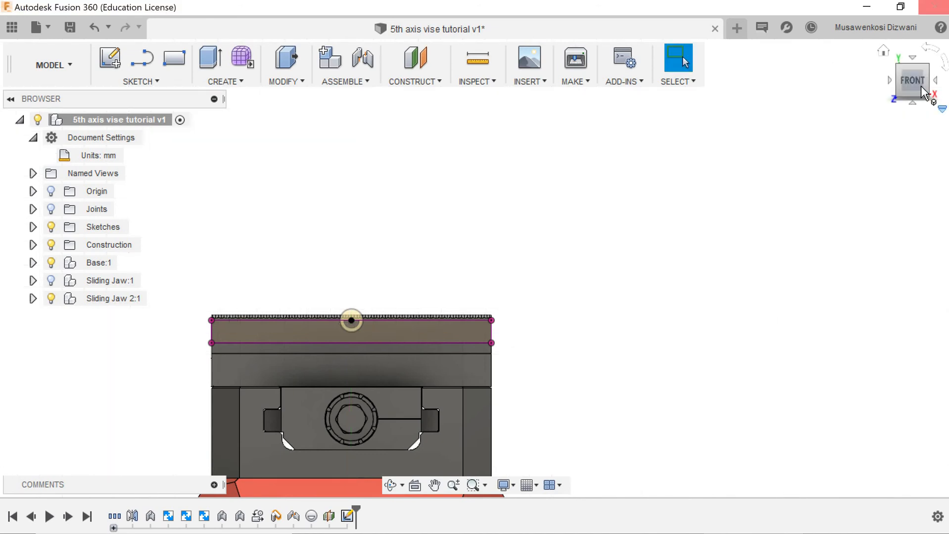
Step: Show Sliding Jaw:1 again and examine the sketch point in the gap between the jaws
{"action": "left_click_drag", "start_coordinate": [912, 80], "coordinate": [898, 97]}
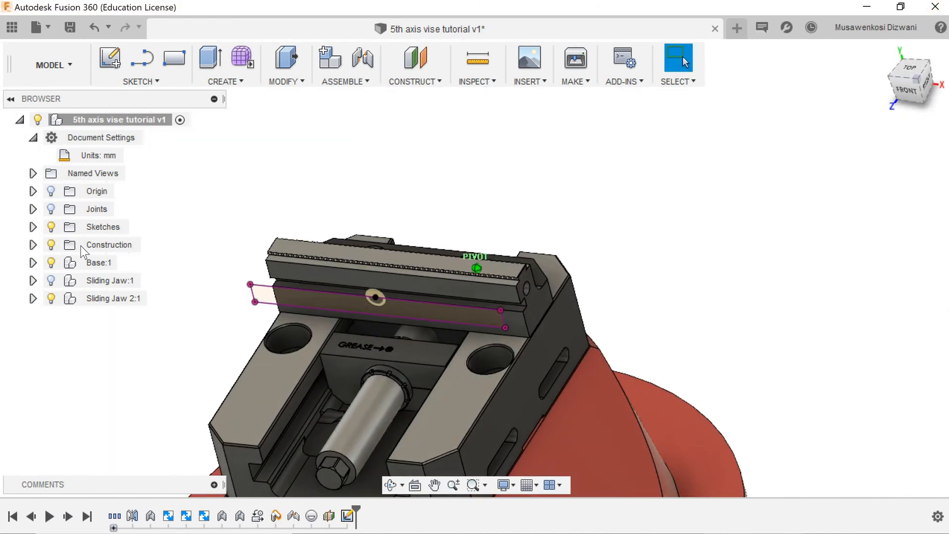
{"action": "left_click", "coordinate": [63, 277]}
{"action": "scroll", "coordinate": [558, 329], "scroll_direction": "down", "scroll_amount": 3}
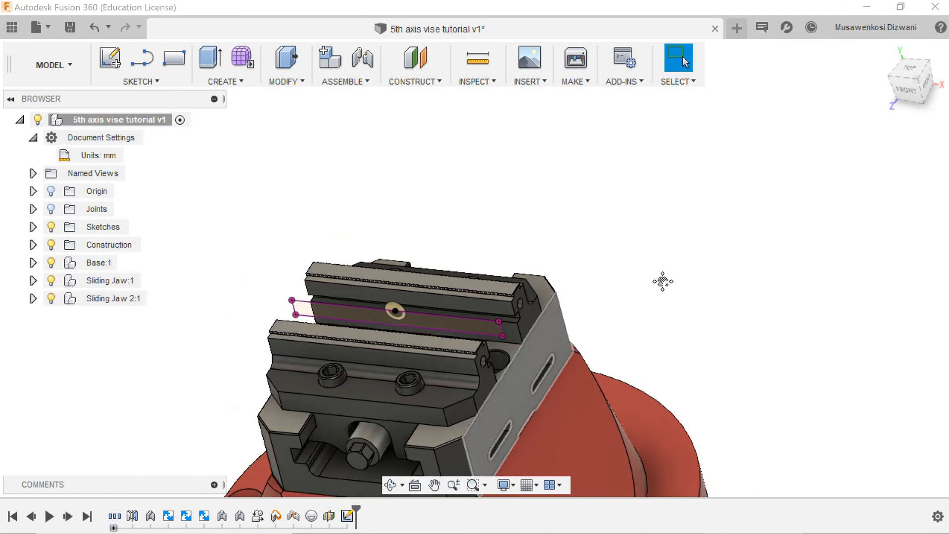
{"action": "middle_click_drag", "start_coordinate": [664, 281], "coordinate": [650, 223]}
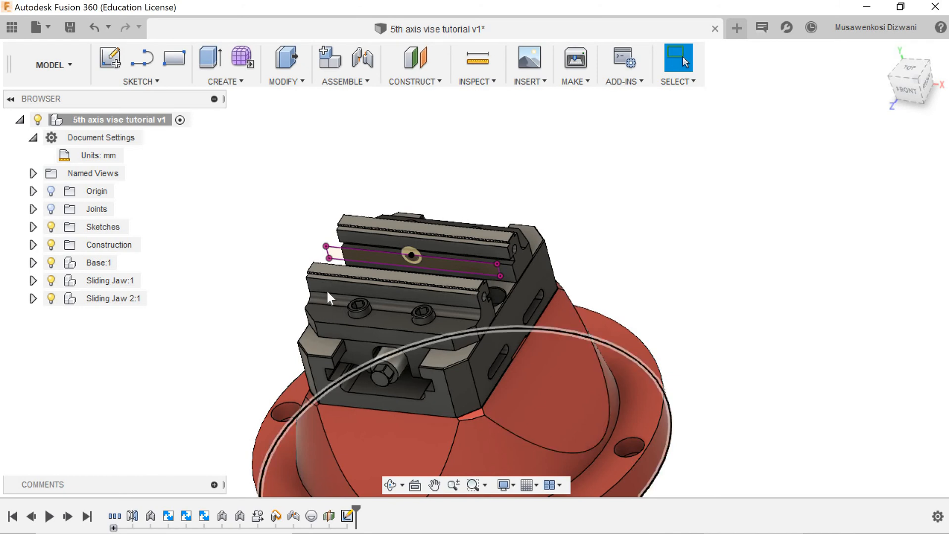
{"action": "scroll", "coordinate": [402, 286], "scroll_direction": "up", "scroll_amount": 2}
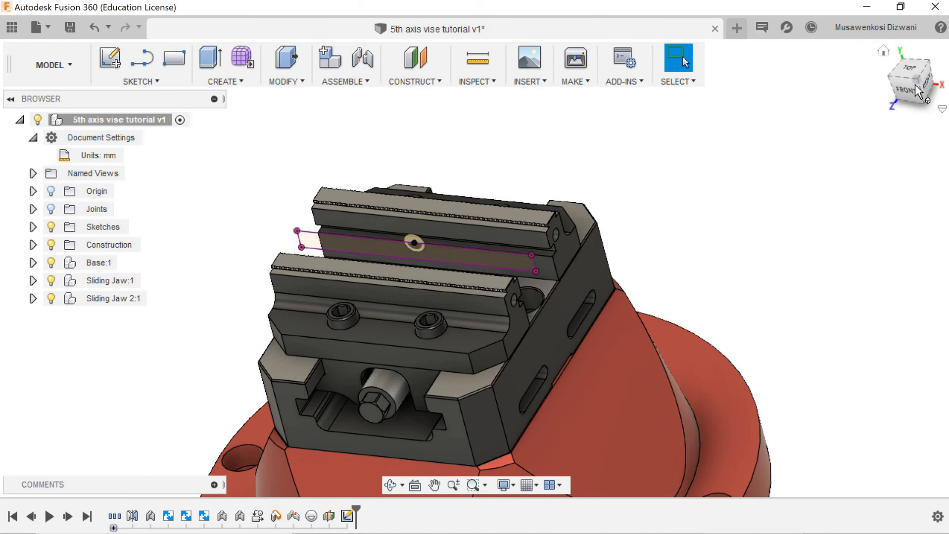
{"action": "mouse_move", "coordinate": [893, 98]}
{"action": "left_mouse_down"}
{"action": "mouse_move", "coordinate": [921, 112]}
{"action": "mouse_move", "coordinate": [910, 83]}
{"action": "mouse_move", "coordinate": [901, 88]}
{"action": "left_mouse_up"}
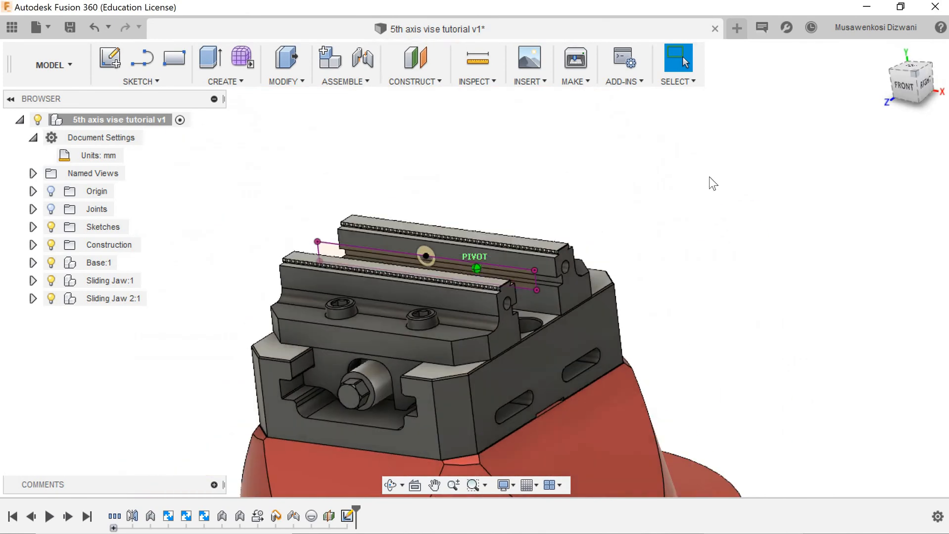
{"action": "scroll", "coordinate": [441, 248], "scroll_direction": "up", "scroll_amount": 2}
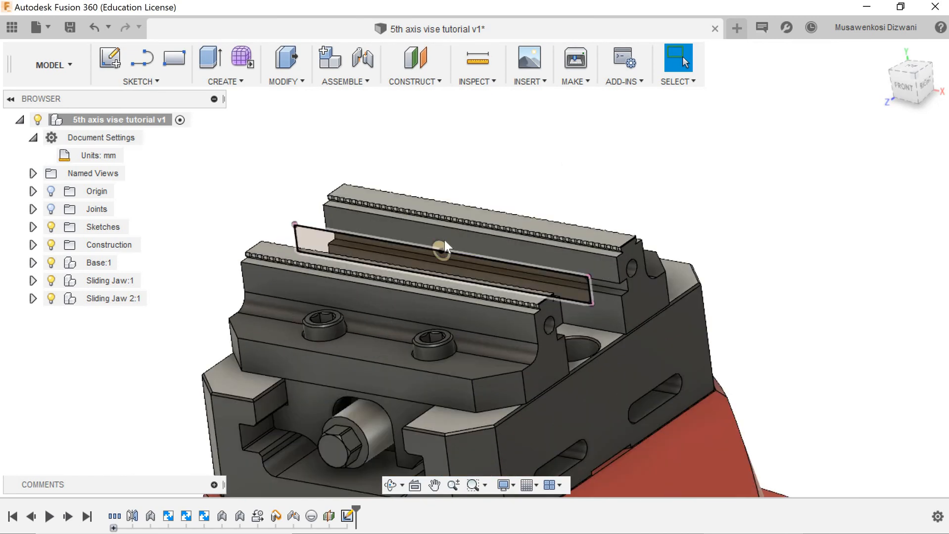
{"action": "left_click", "coordinate": [441, 248]}
{"action": "left_click", "coordinate": [441, 182]}
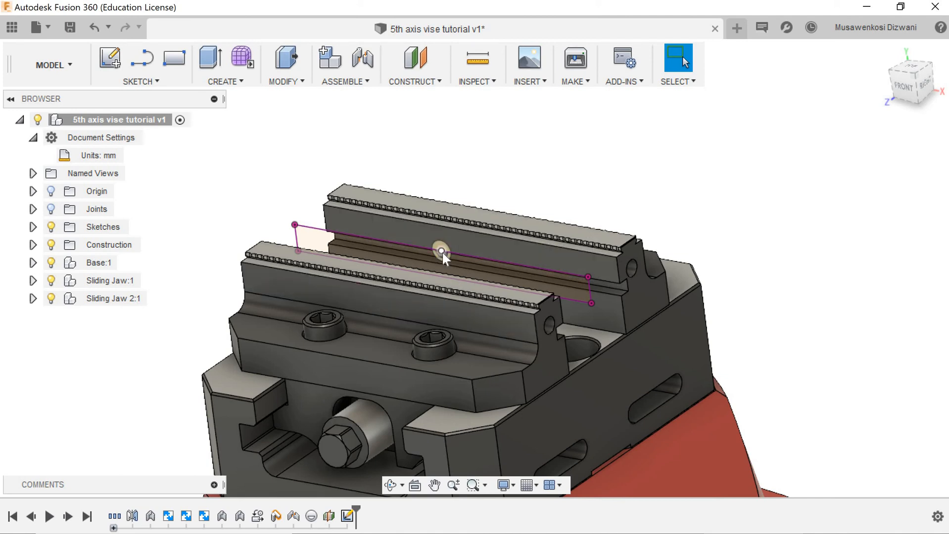
{"action": "left_click_drag", "start_coordinate": [461, 252], "coordinate": [459, 250]}
Step: Create a milling setup in the Manufacture workspace and assign both sliding jaws, the vise base and the red pedestal as its fixture
{"action": "left_click", "coordinate": [80, 72]}
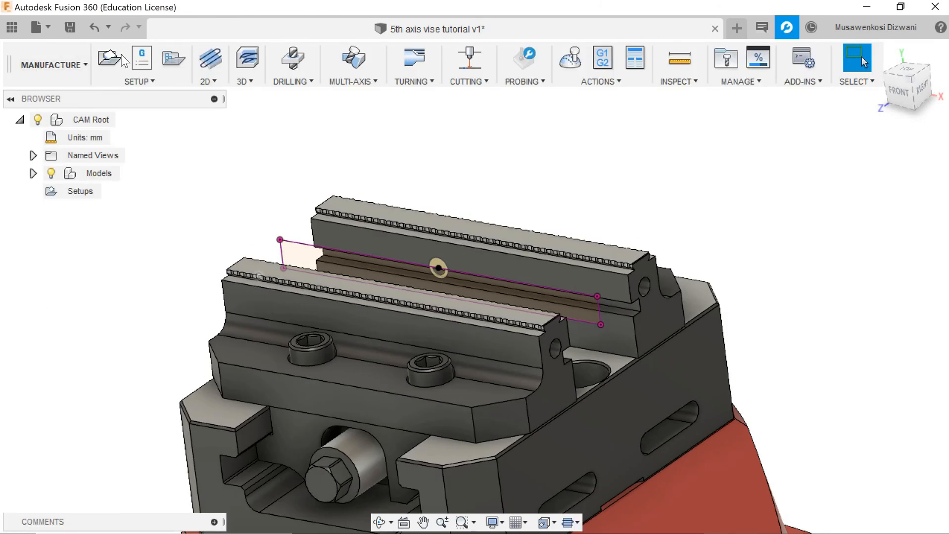
{"action": "left_click", "coordinate": [104, 58]}
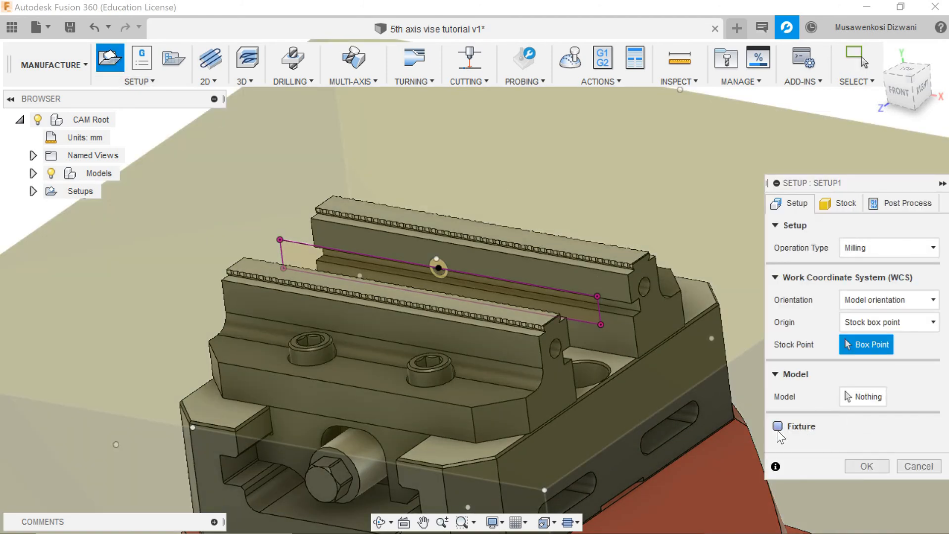
{"action": "left_click", "coordinate": [778, 427]}
{"action": "scroll", "coordinate": [558, 400], "scroll_direction": "down", "scroll_amount": 3}
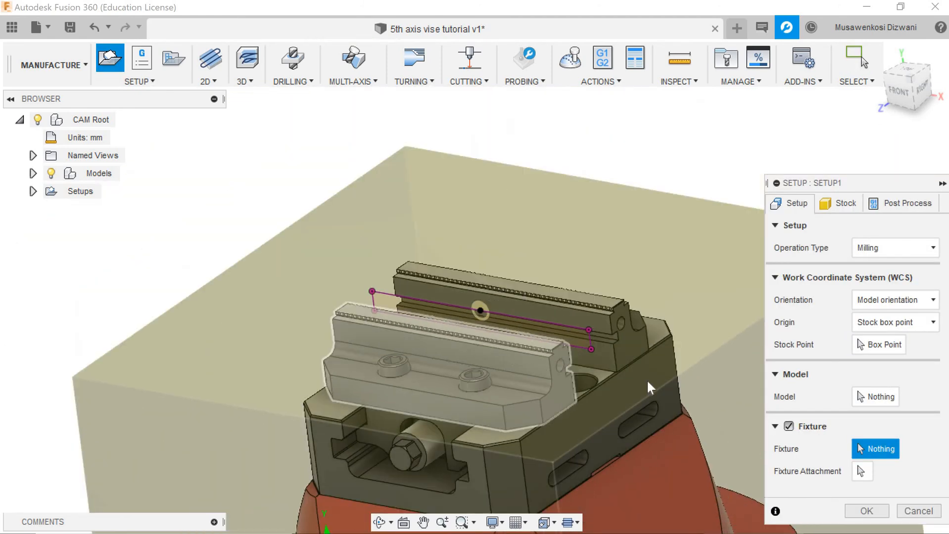
{"action": "left_click", "coordinate": [561, 396]}
{"action": "left_click", "coordinate": [635, 341]}
{"action": "left_click", "coordinate": [627, 415]}
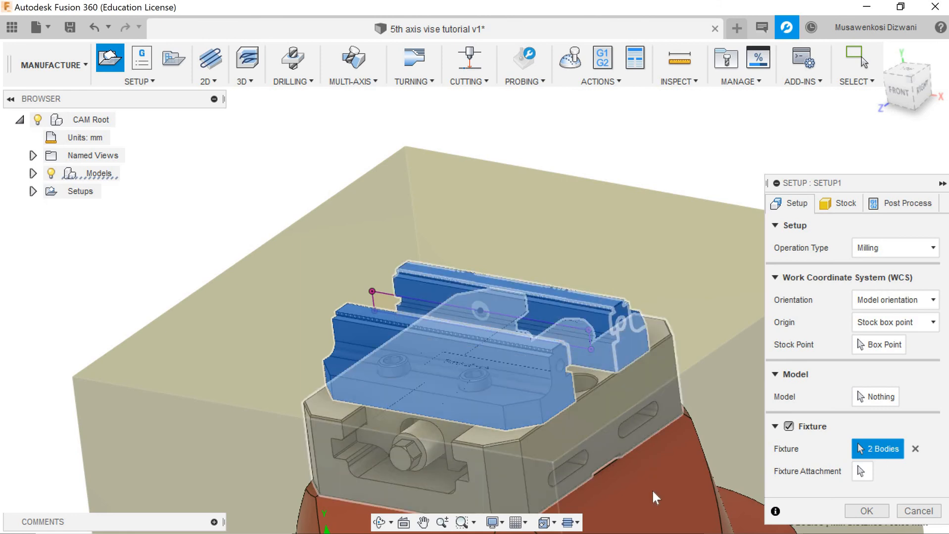
{"action": "left_click", "coordinate": [652, 489]}
{"action": "scroll", "coordinate": [654, 326], "scroll_direction": "down", "scroll_amount": 2}
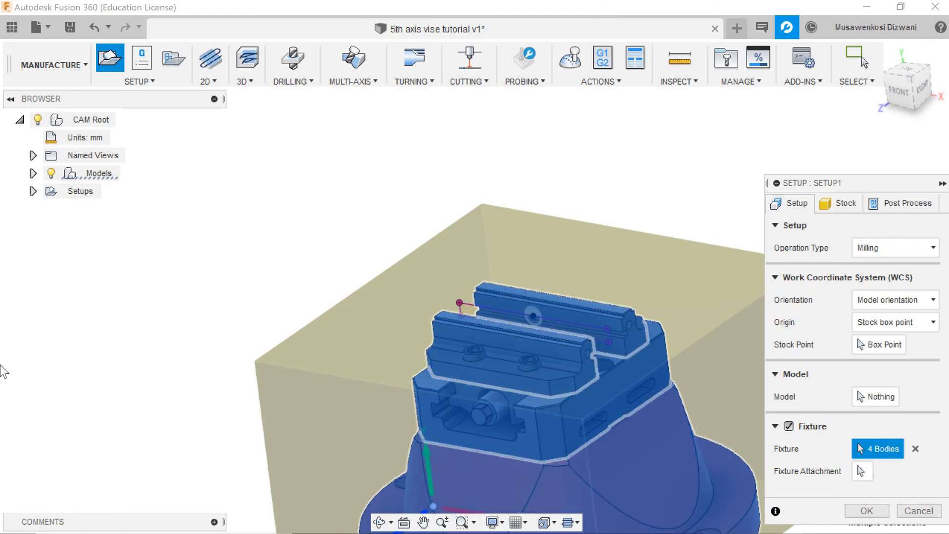
Step: Check the setup's stock mode options and try to confirm the setup without a model selected
{"action": "left_click", "coordinate": [851, 202]}
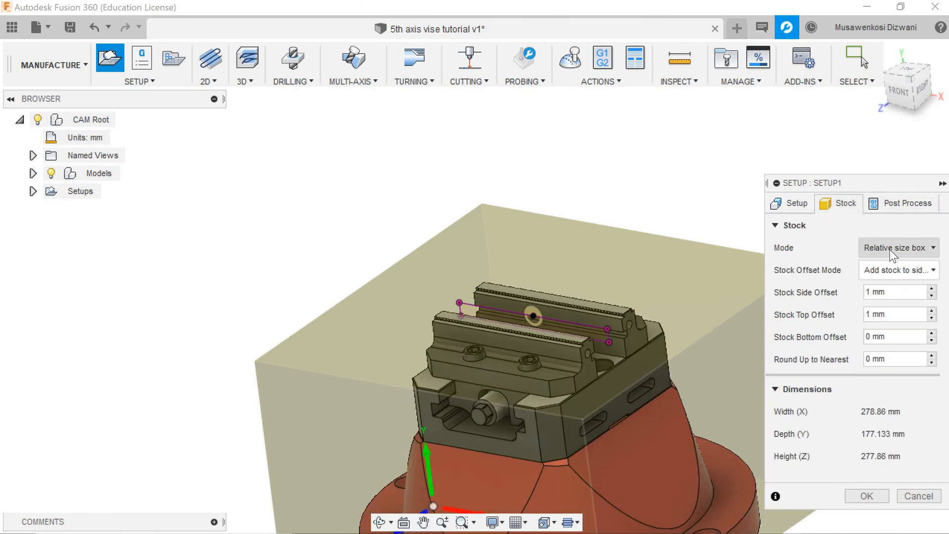
{"action": "left_click", "coordinate": [896, 248]}
{"action": "left_click", "coordinate": [799, 204]}
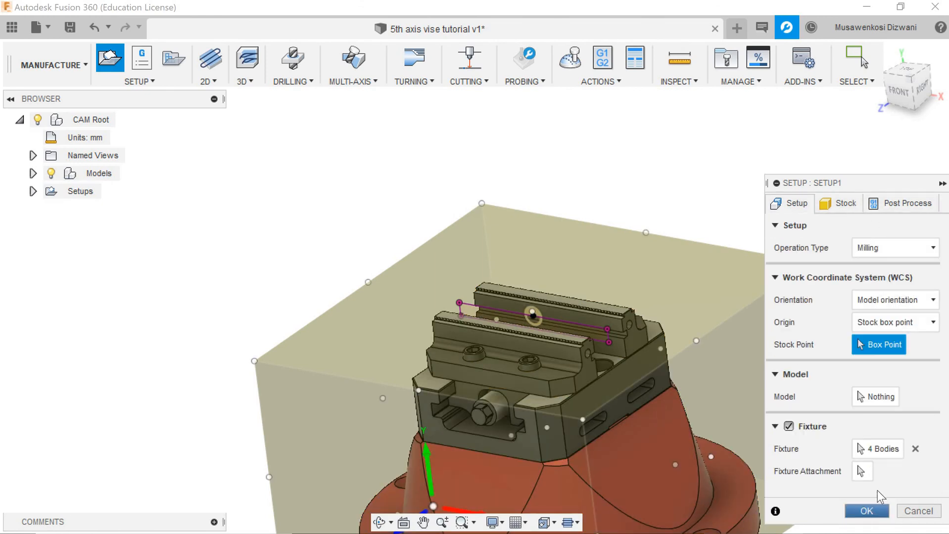
{"action": "left_click", "coordinate": [866, 511]}
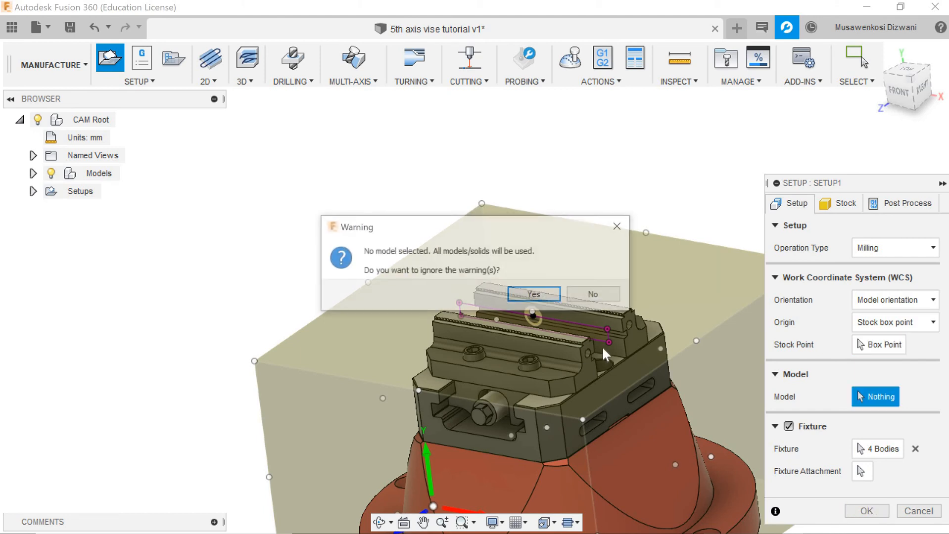
{"action": "left_click", "coordinate": [620, 227]}
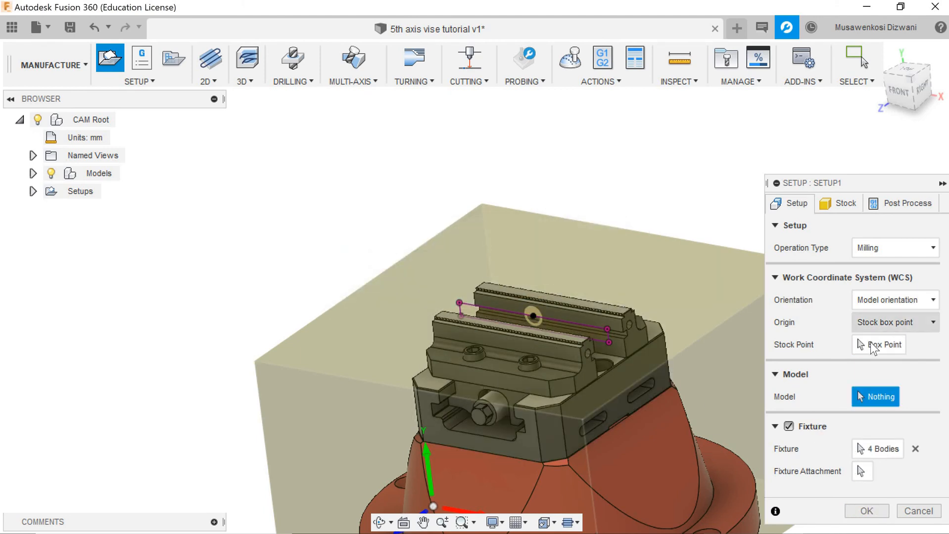
Step: Set the work coordinate system origin to Selected point, using the sketch point centred between the jaws
{"action": "left_click", "coordinate": [898, 322]}
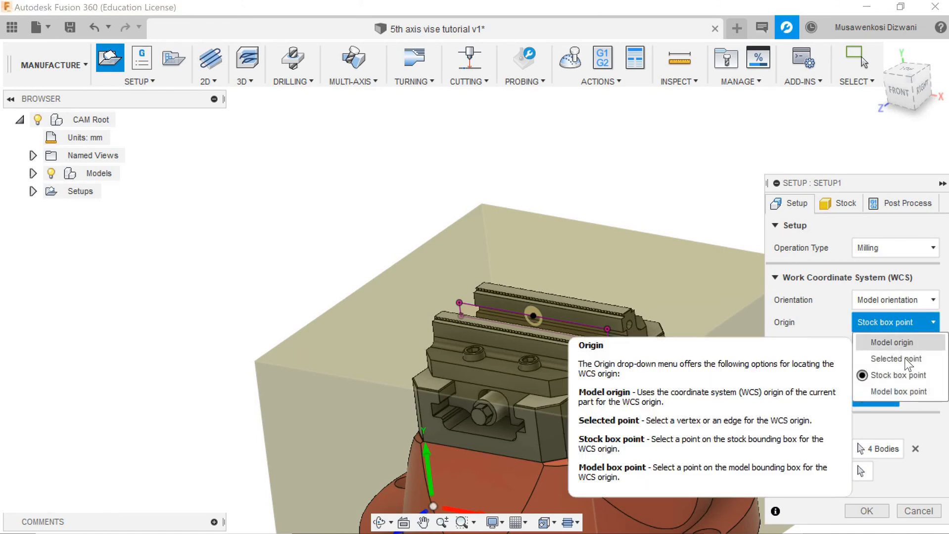
{"action": "left_click", "coordinate": [895, 359]}
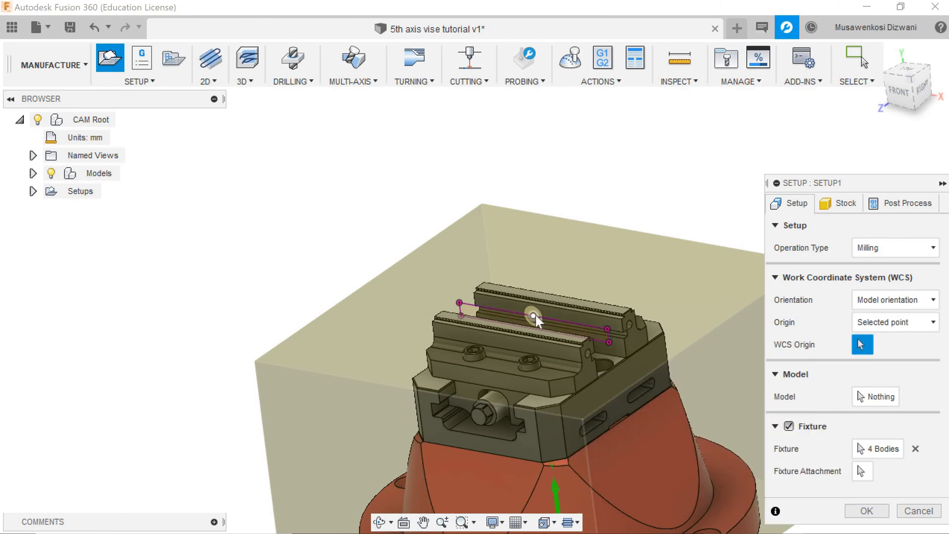
{"action": "left_click", "coordinate": [535, 318]}
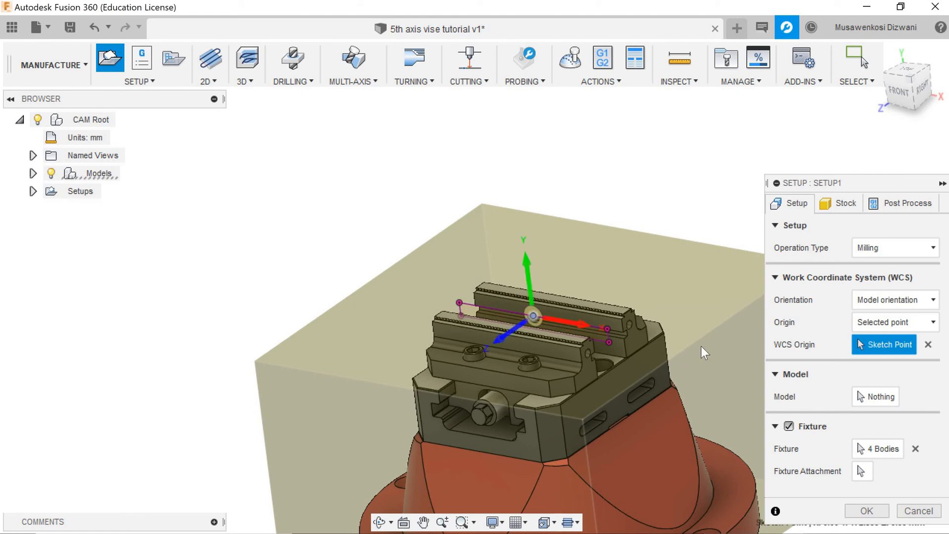
Step: Set the orientation to Select Z axis/plane & X axis and use a vertical vise edge so the Z axis points up
{"action": "left_click_drag", "start_coordinate": [872, 90], "coordinate": [913, 110]}
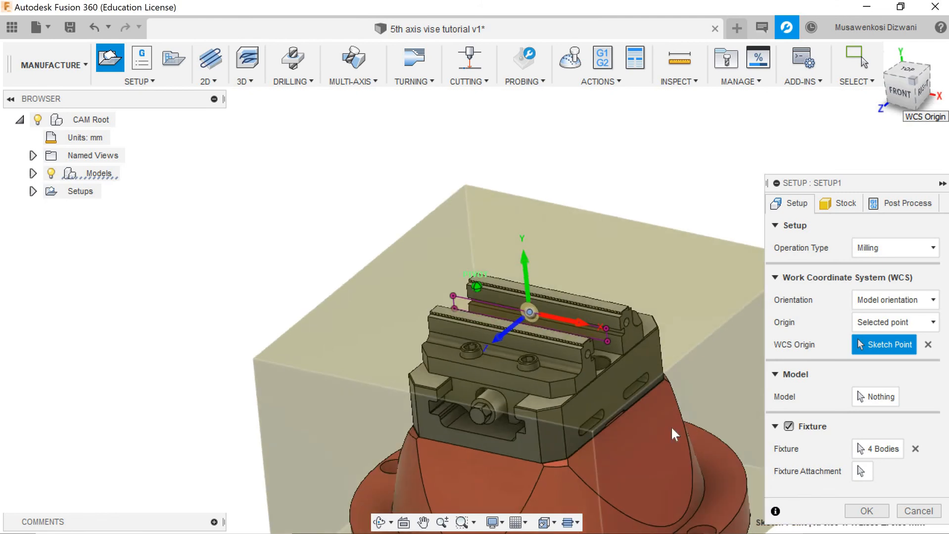
{"action": "left_click", "coordinate": [884, 302]}
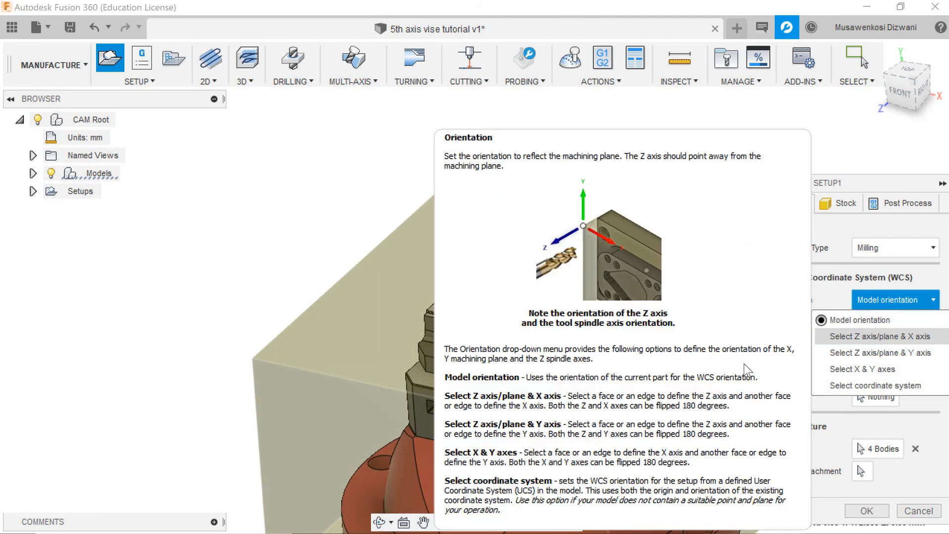
{"action": "left_click", "coordinate": [883, 339]}
{"action": "left_click", "coordinate": [922, 304]}
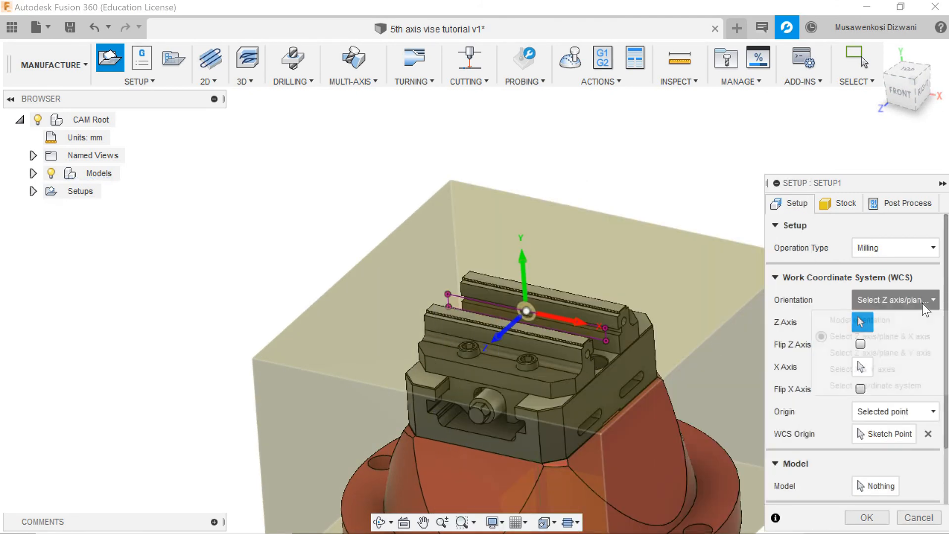
{"action": "left_click", "coordinate": [918, 302]}
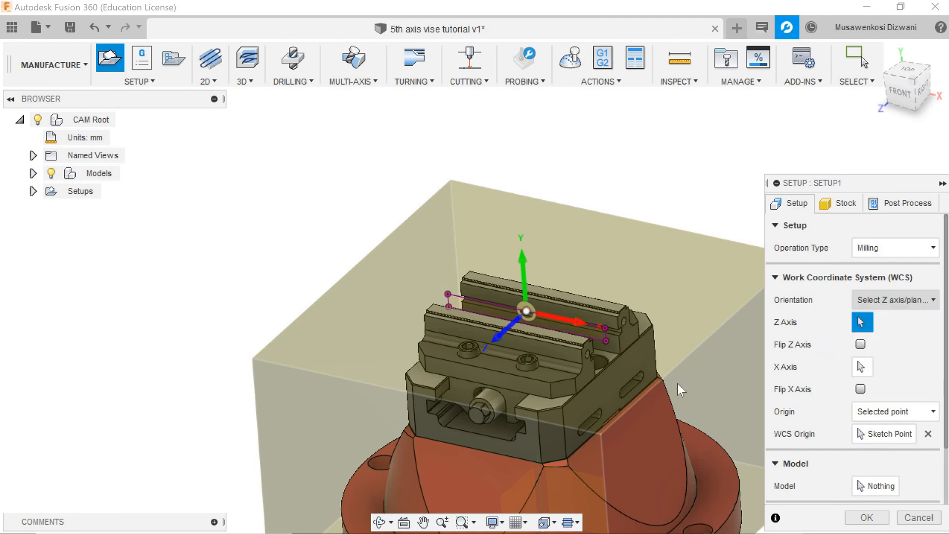
{"action": "left_click", "coordinate": [619, 345]}
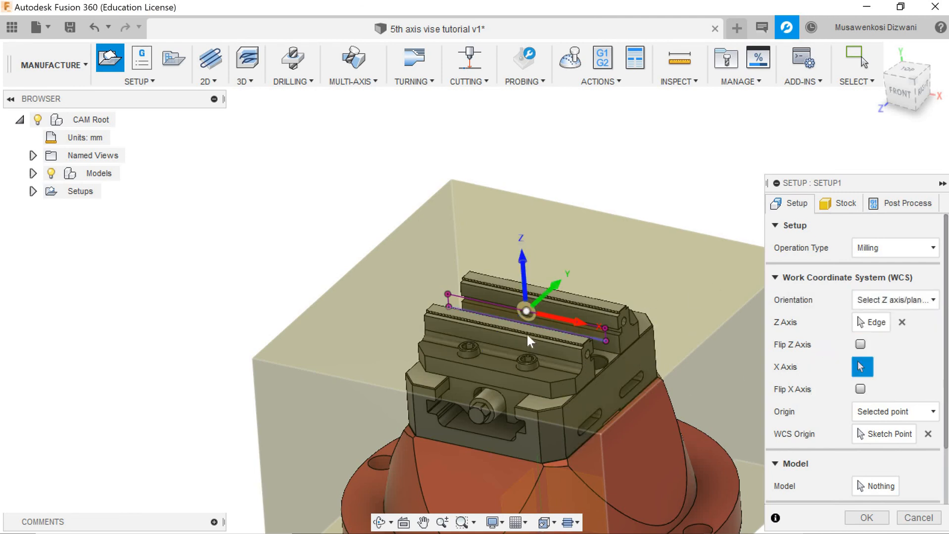
Step: Examine the work coordinate axes on the vise and the remaining model and fixture options of the setup
{"action": "mouse_move", "coordinate": [915, 79]}
{"action": "left_mouse_down"}
{"action": "mouse_move", "coordinate": [900, 80]}
{"action": "mouse_move", "coordinate": [920, 79]}
{"action": "mouse_move", "coordinate": [928, 101]}
{"action": "mouse_move", "coordinate": [909, 104]}
{"action": "mouse_move", "coordinate": [919, 86]}
{"action": "left_mouse_up"}
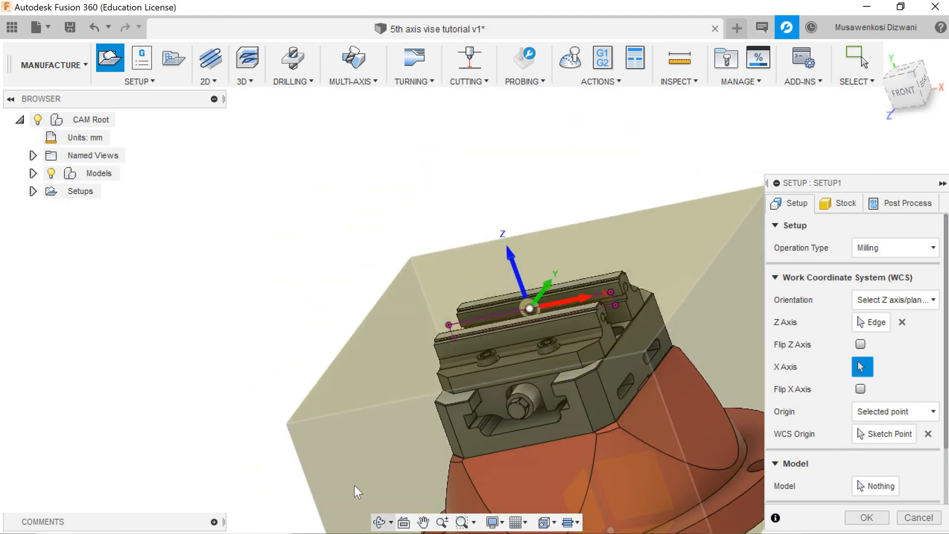
{"action": "scroll", "coordinate": [474, 399], "scroll_direction": "down", "scroll_amount": 4}
{"action": "middle_click_drag", "start_coordinate": [686, 341], "coordinate": [446, 228]}
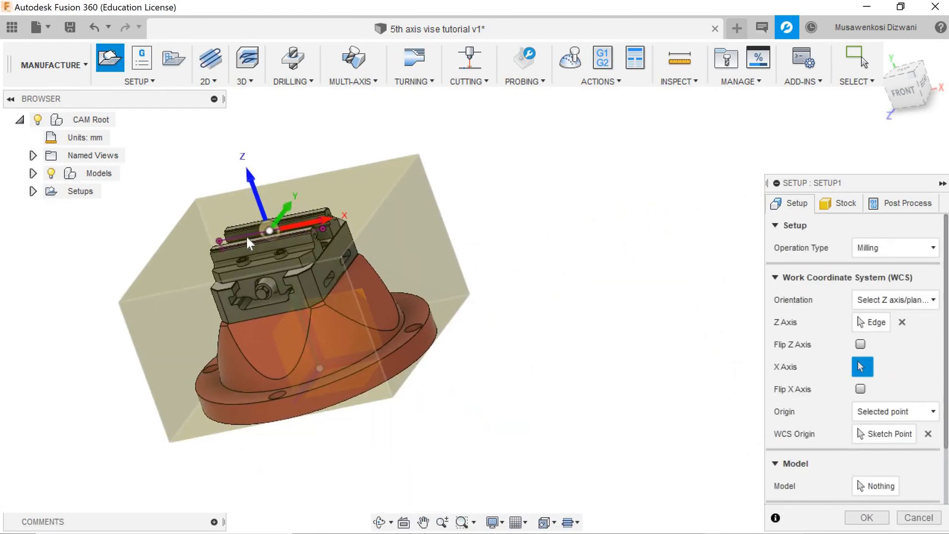
{"action": "scroll", "coordinate": [316, 359], "scroll_direction": "up", "scroll_amount": 4}
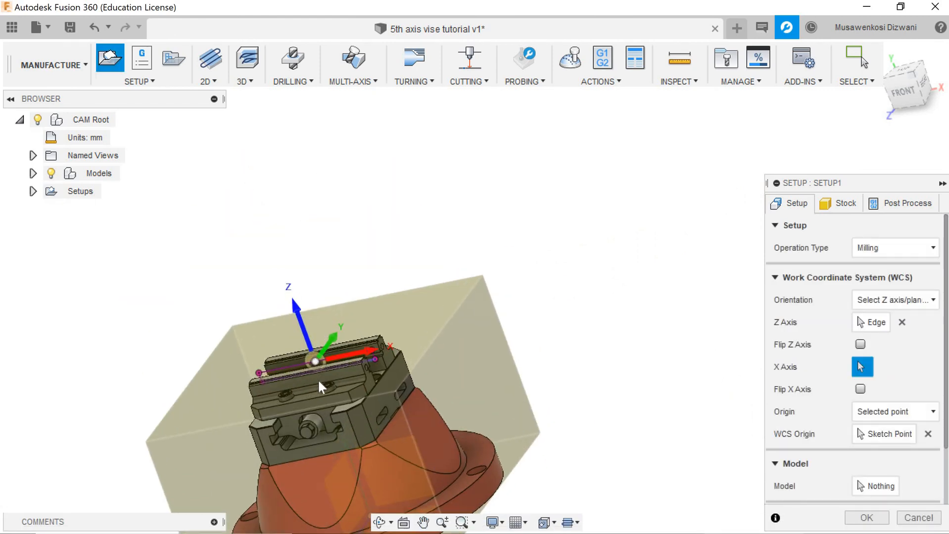
{"action": "scroll", "coordinate": [311, 353], "scroll_direction": "up", "scroll_amount": 2}
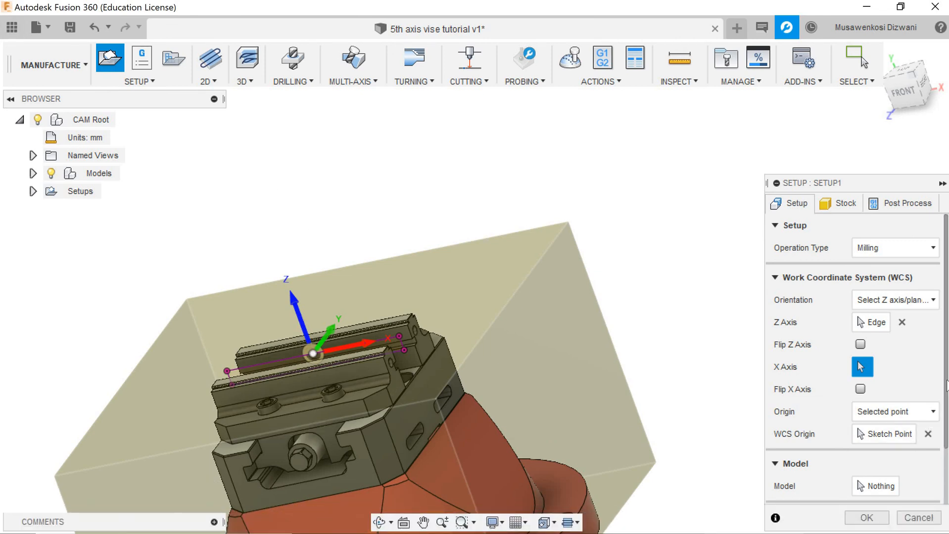
{"action": "scroll", "coordinate": [881, 436], "scroll_direction": "down", "scroll_amount": 3}
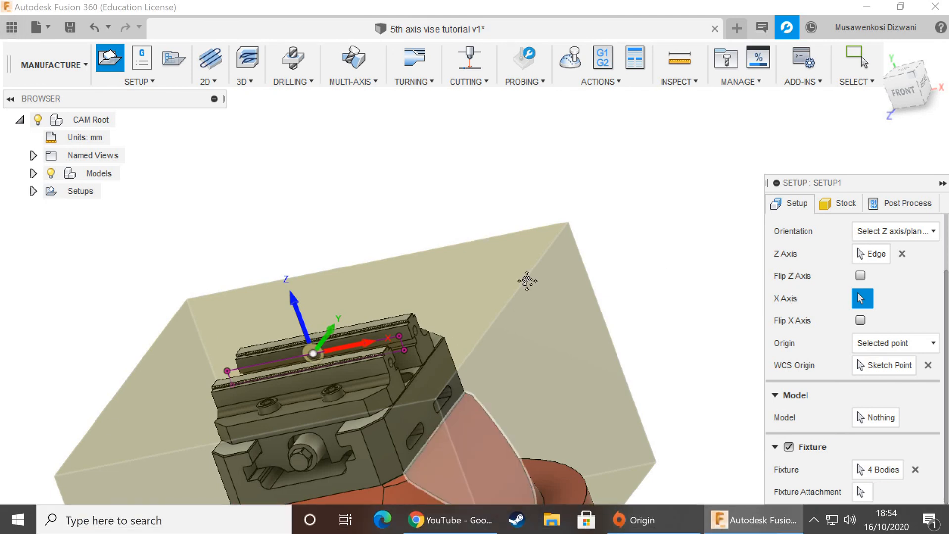
{"action": "scroll", "coordinate": [527, 281], "scroll_direction": "down", "scroll_amount": 3}
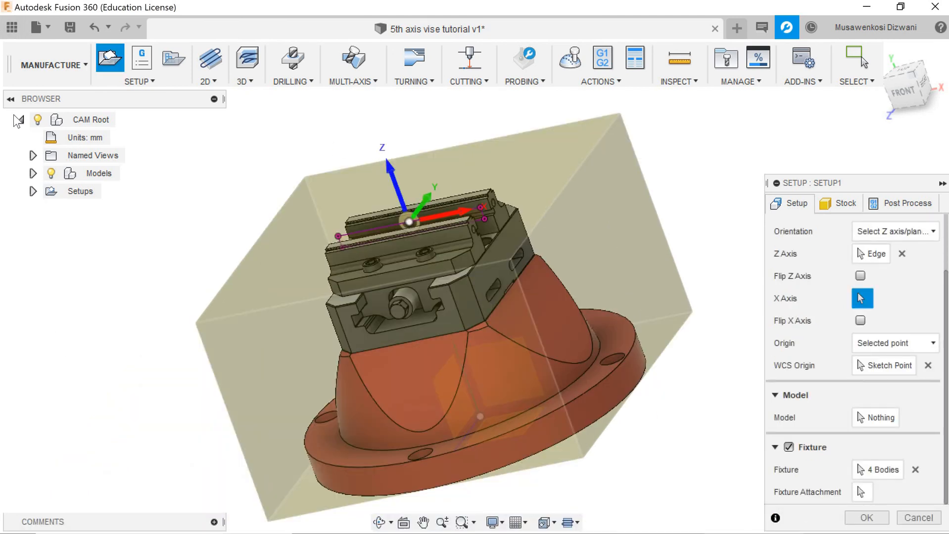